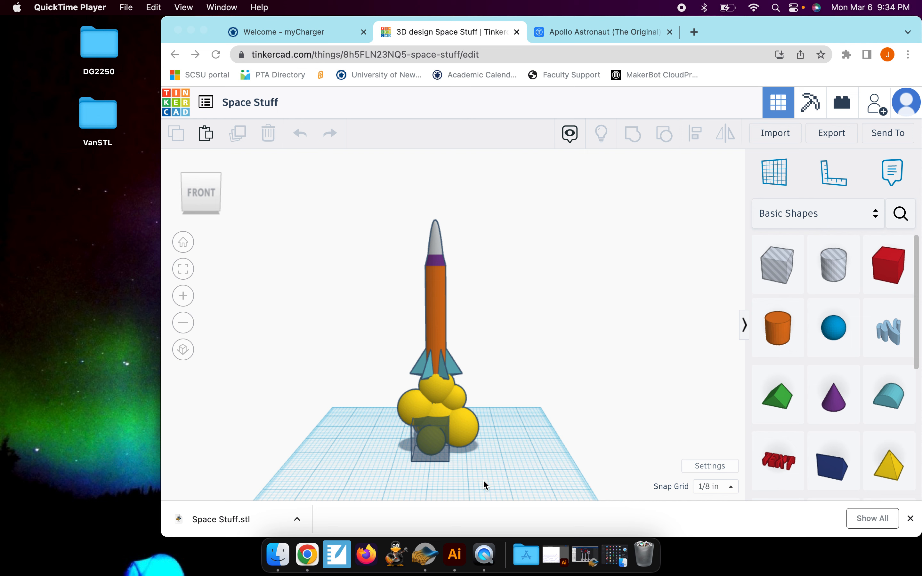
- Export everything in the Space Stuff design as an STL and place the downloaded Space Stuff.stl on the desktop
click(532, 387)
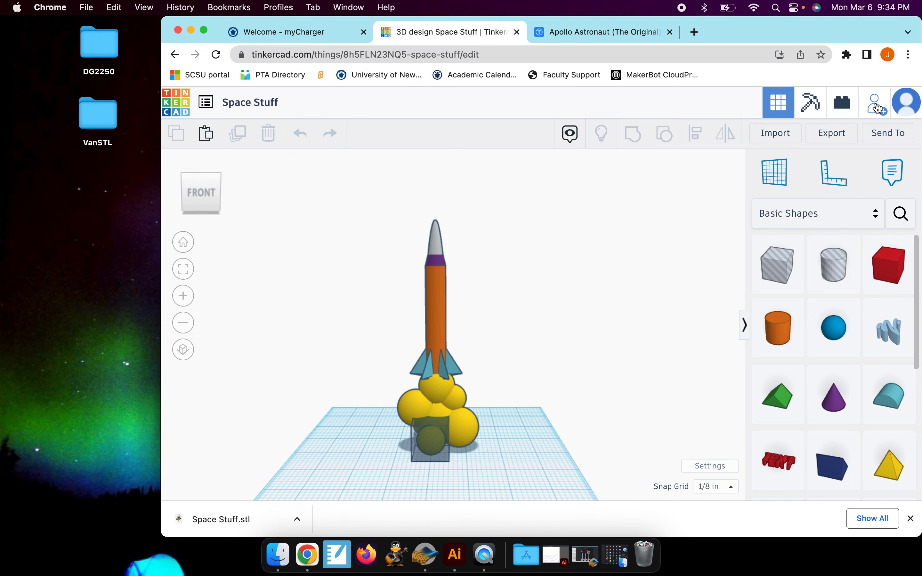
click(841, 140)
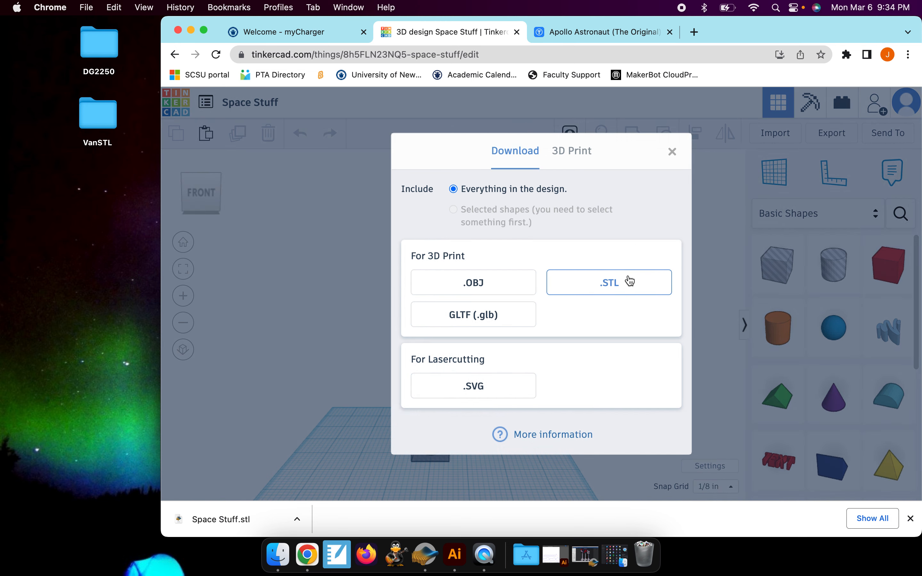
click(630, 281)
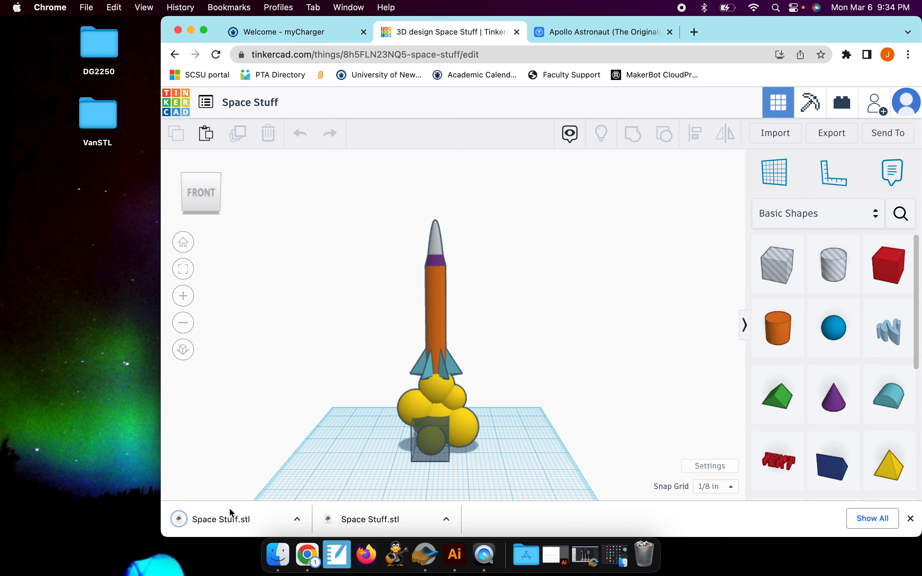
click(224, 526)
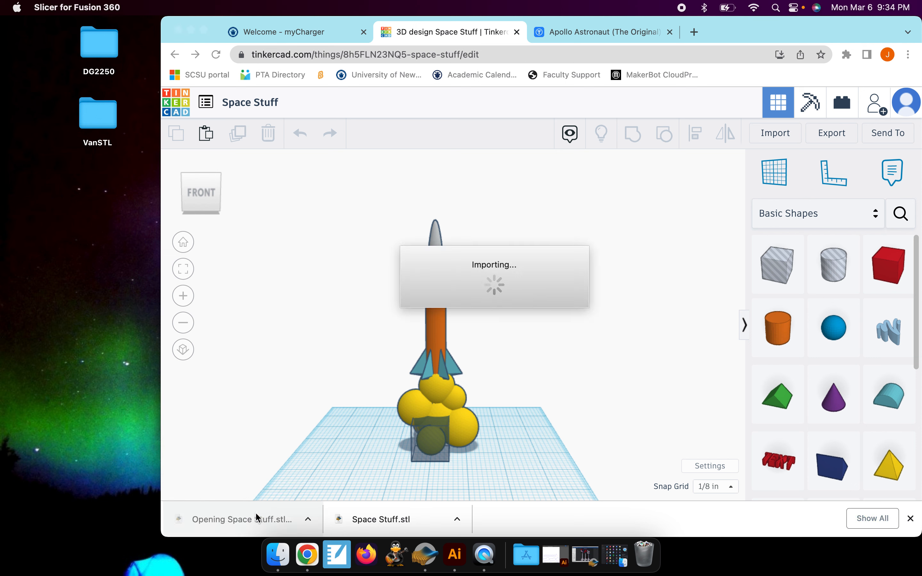
drag(252, 520, 96, 204)
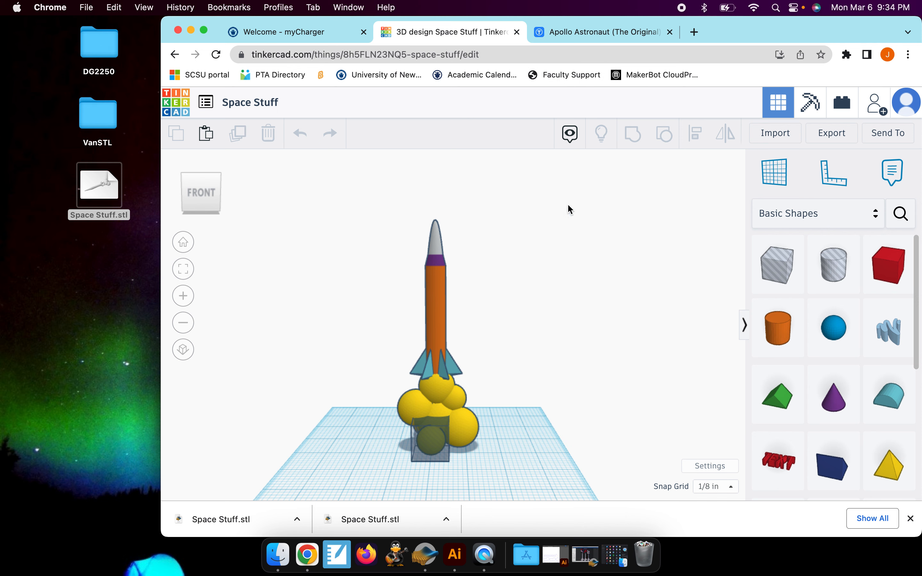
- Search the web for "fusion 360 slicer" in a new tab and view the Slicer for Fusion 360 downloads on the Autodesk Knowledge Network
click(425, 567)
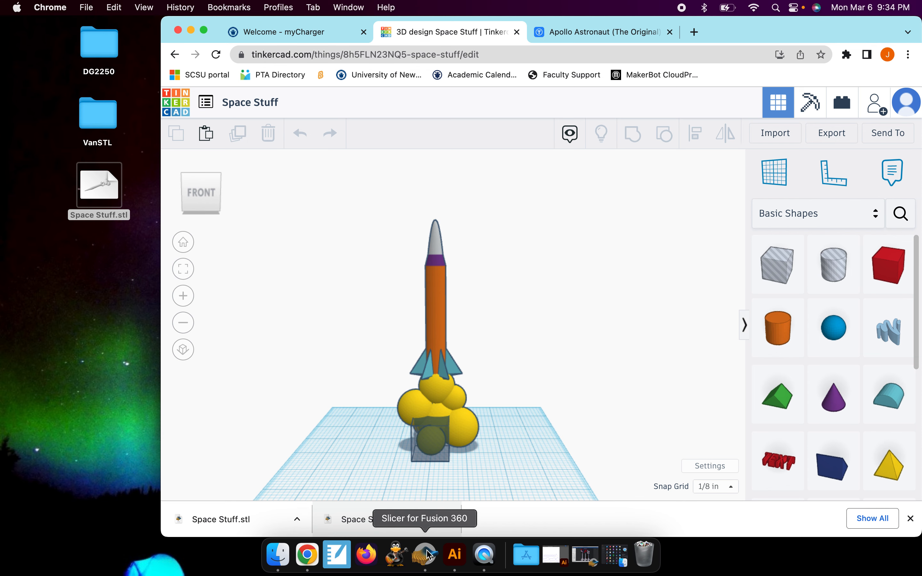
click(696, 33)
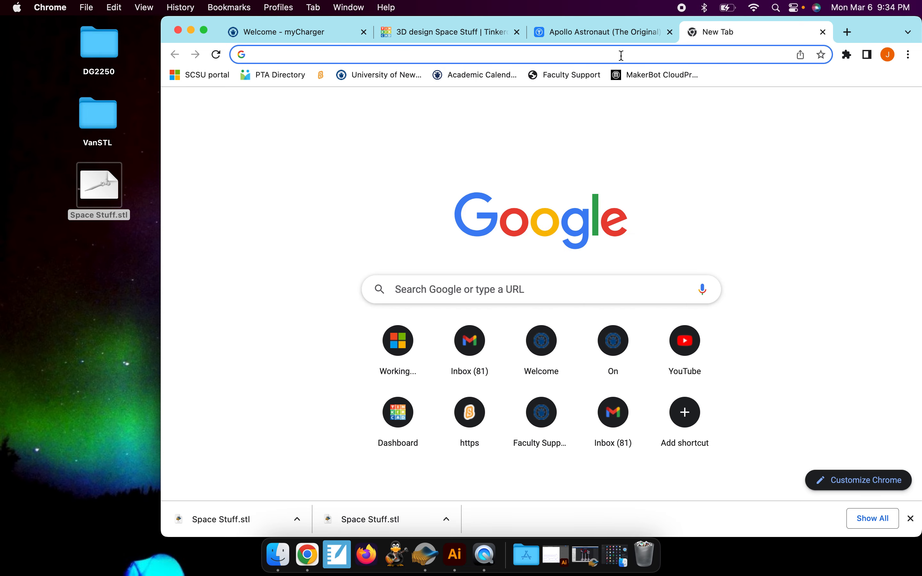
text(fusion 360 slicer)
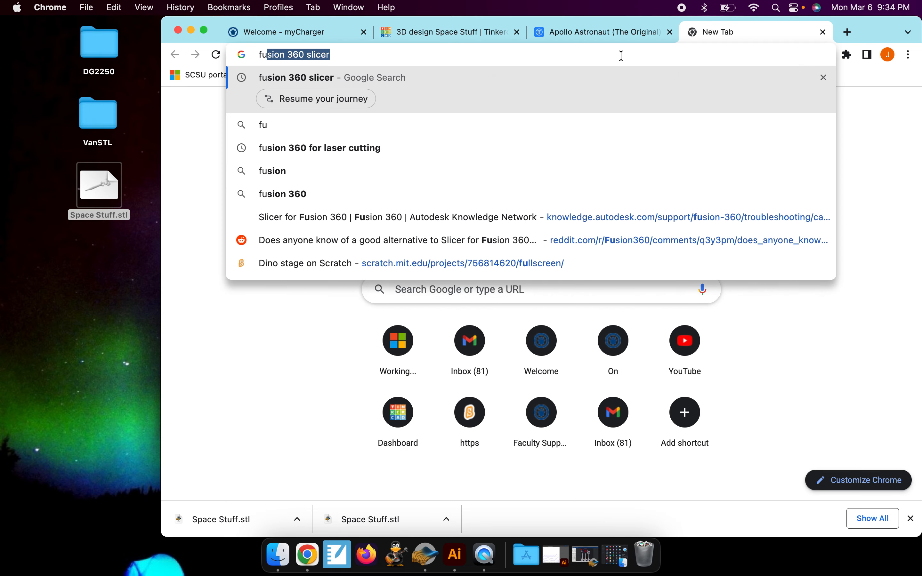
key(Return)
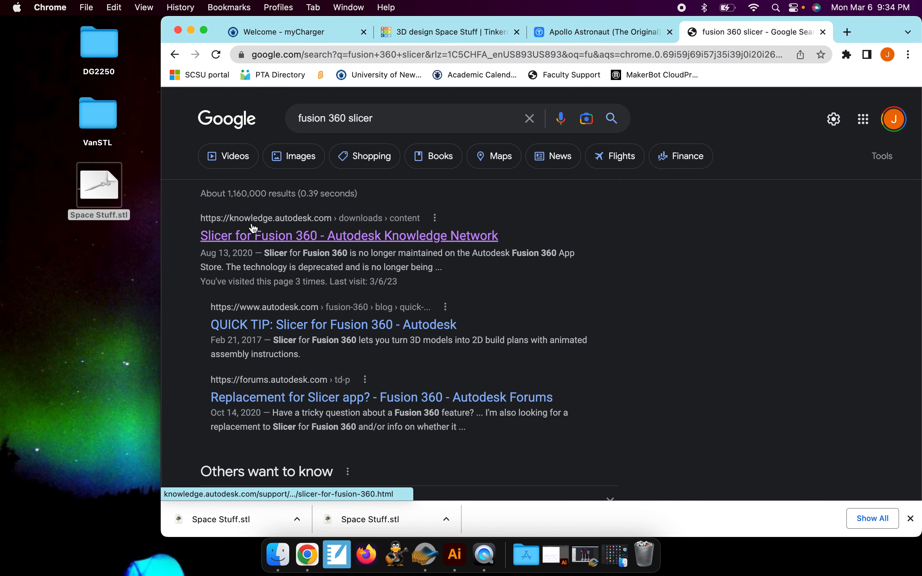
click(307, 238)
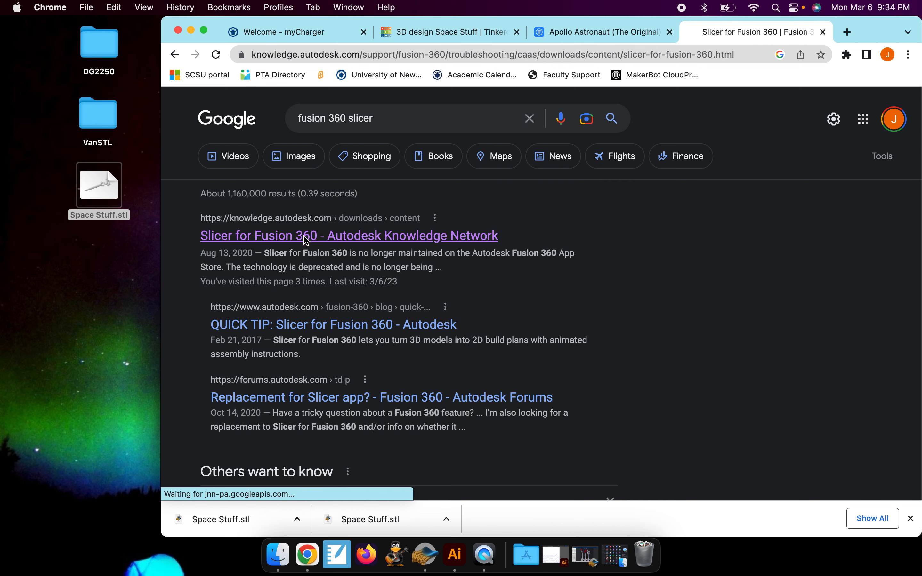
scroll(380, 280, down, 5)
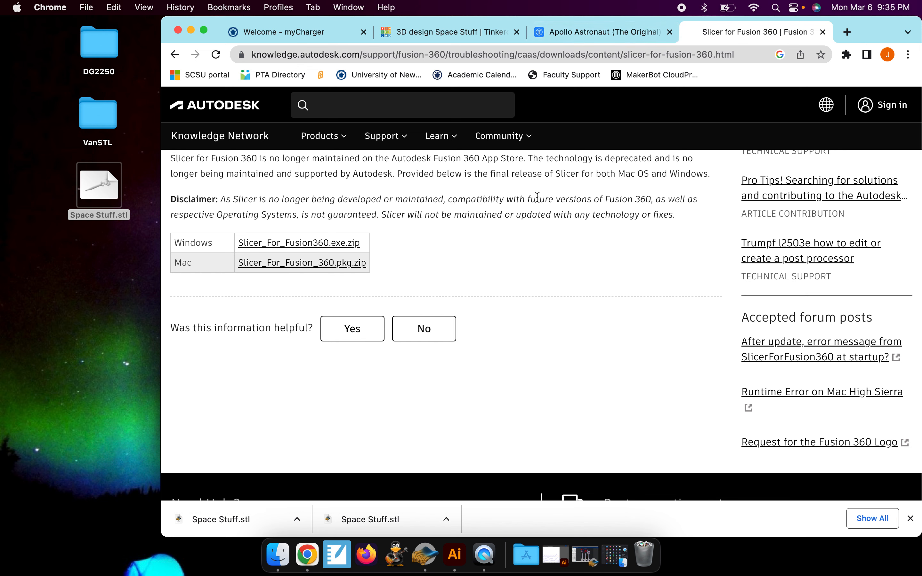
- Close the already open Space Stuff project in Slicer for Fusion 360 and relaunch Slicer from the Applications folder
click(426, 555)
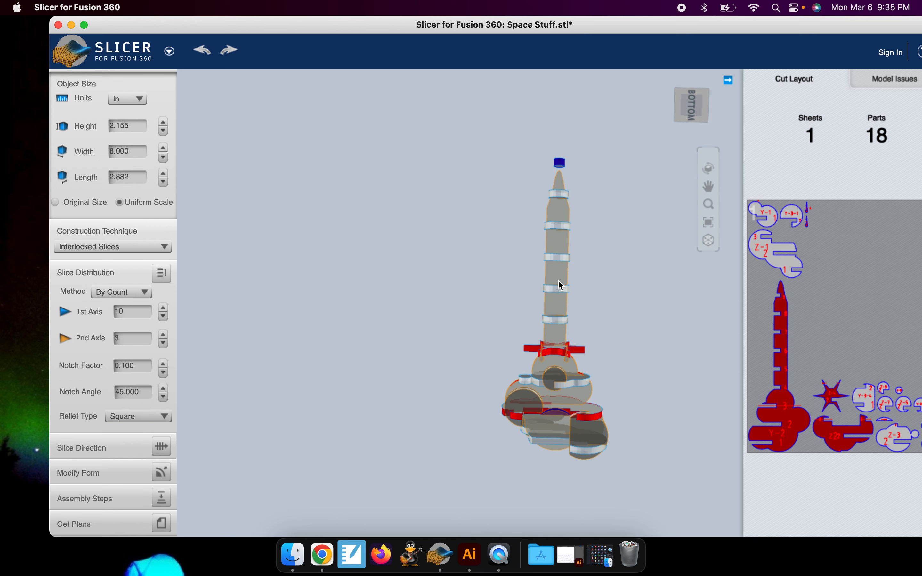
click(59, 25)
click(440, 221)
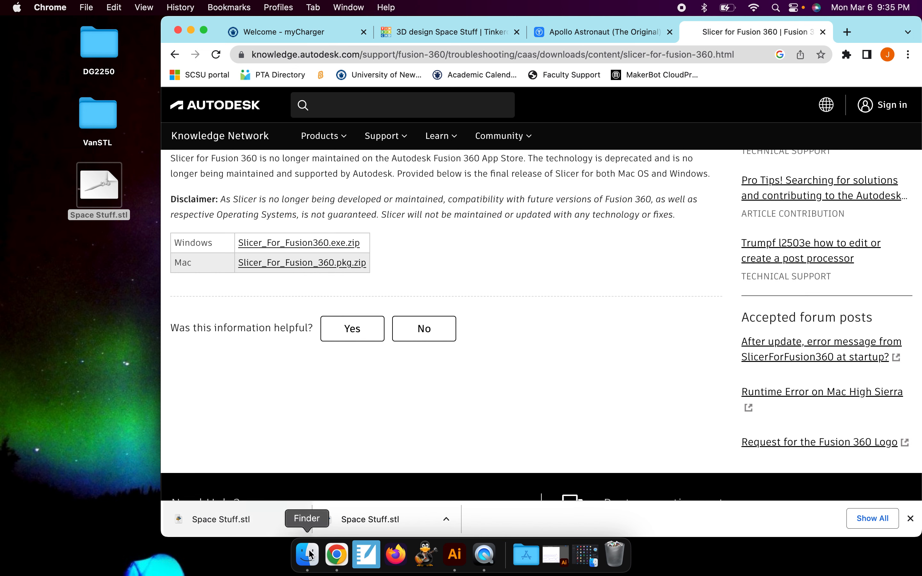
click(586, 555)
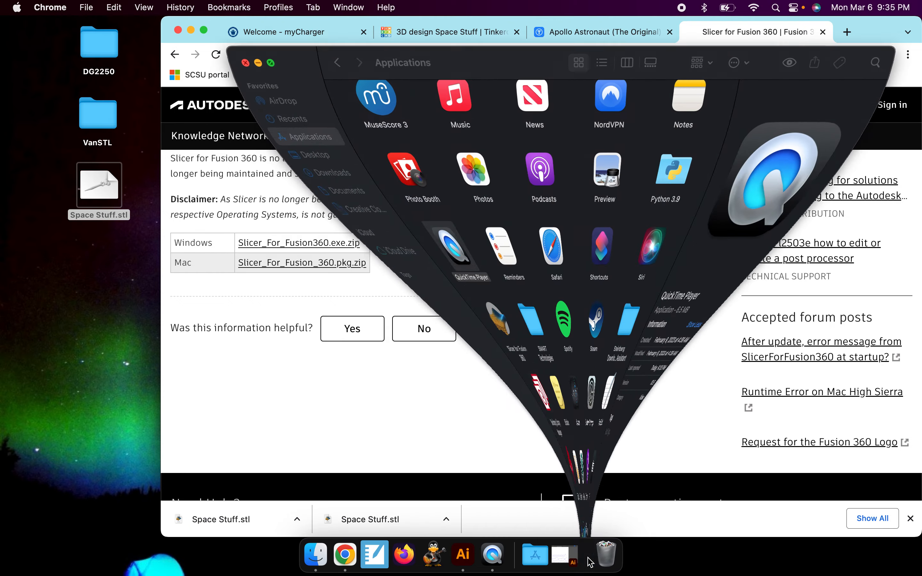
double_click(365, 284)
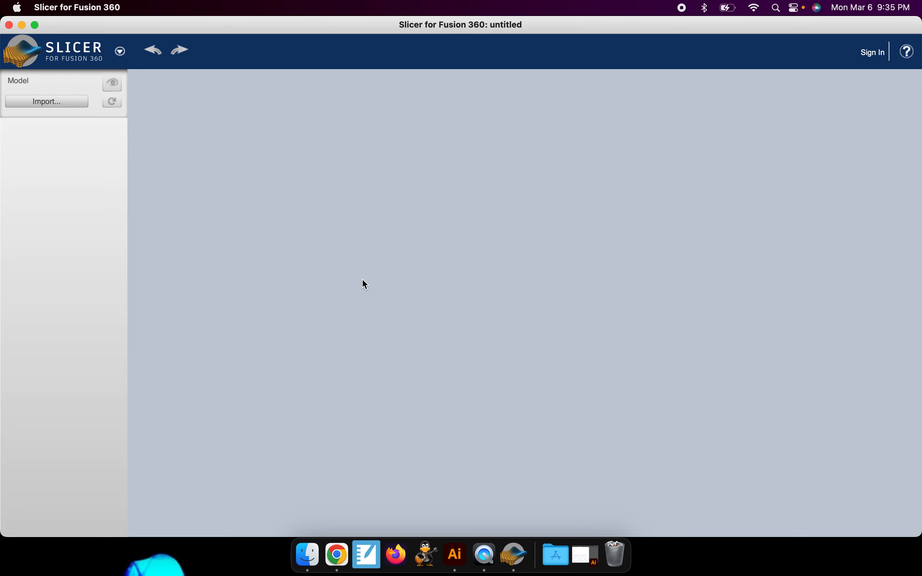
- Import Space Stuff.stl from the desktop into the empty Slicer project
click(74, 104)
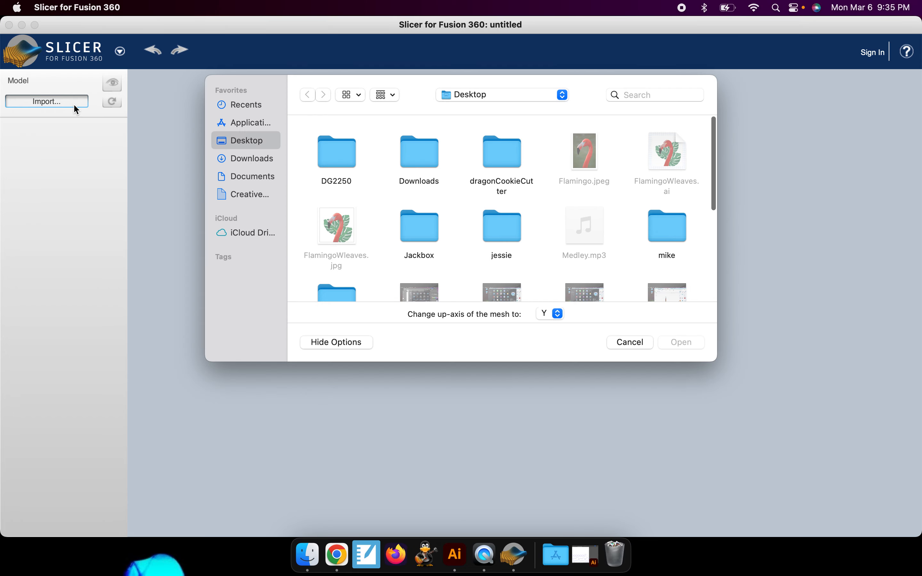
scroll(445, 194, down, 10)
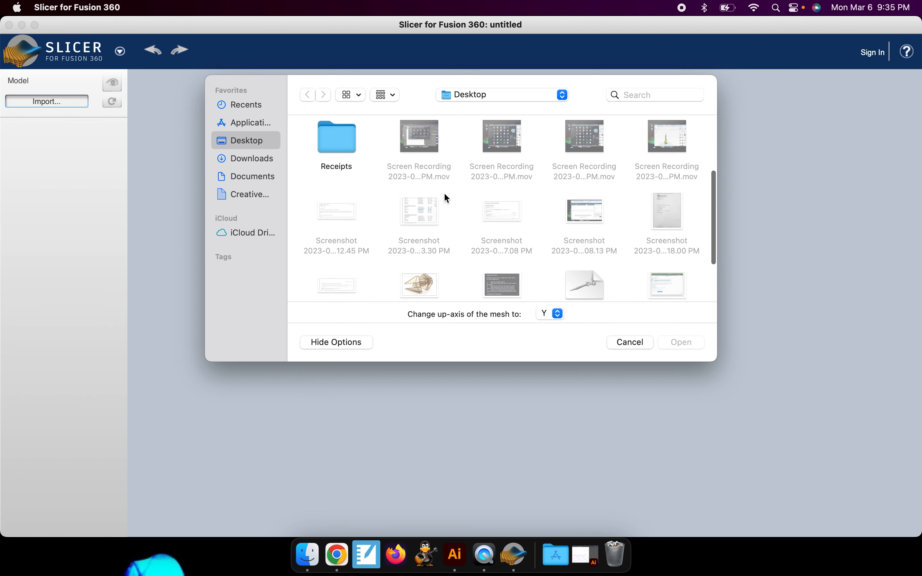
click(577, 184)
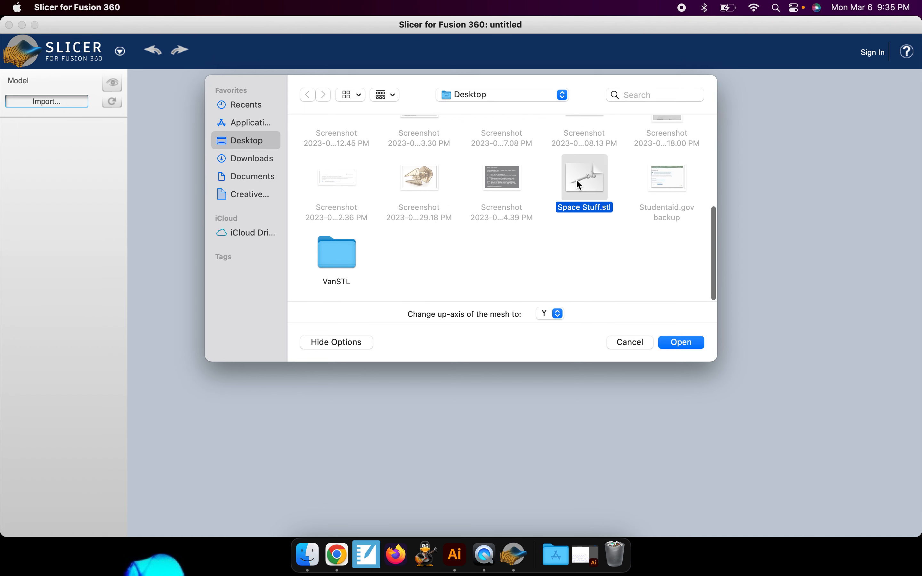
click(694, 340)
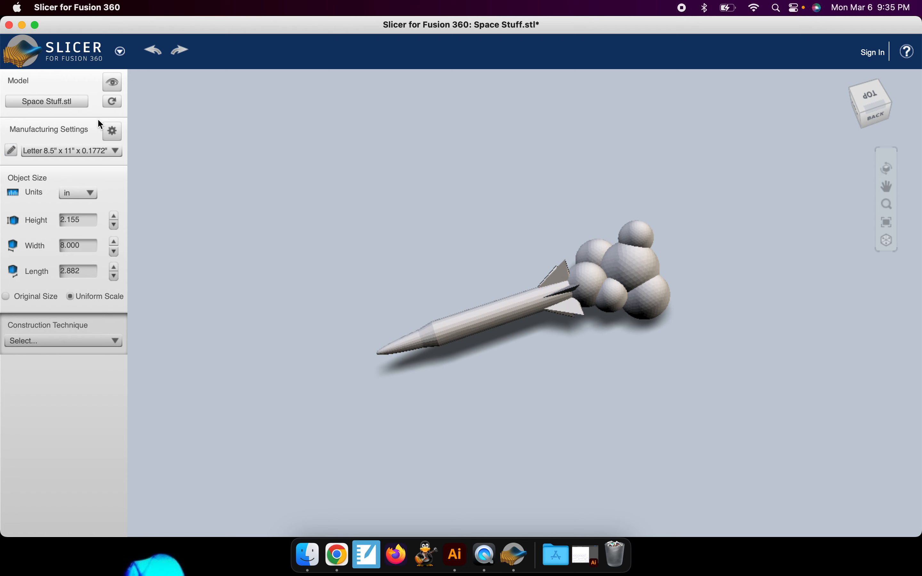
- Review the Acrylic Panel preset's material settings and apply that preset as the project's manufacturing settings
click(12, 151)
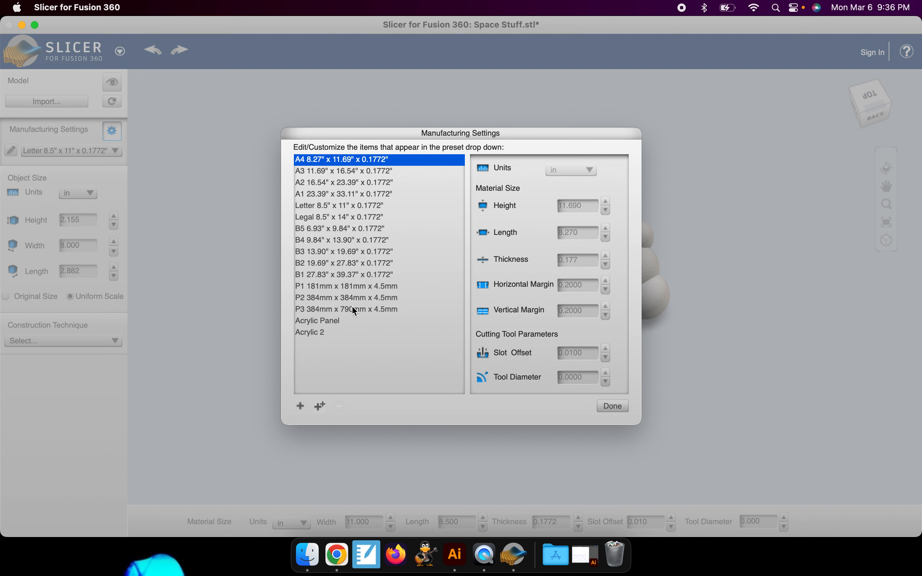
click(341, 322)
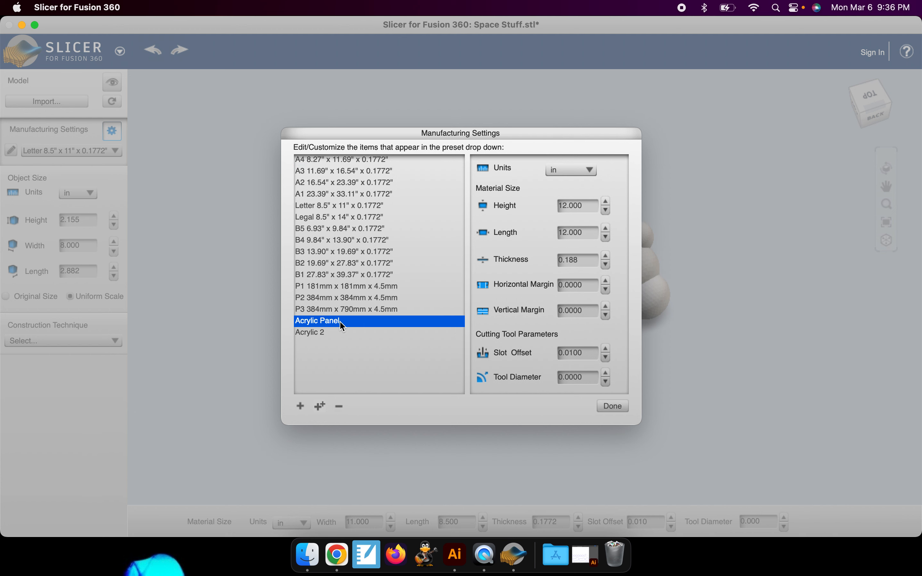
click(575, 212)
click(614, 406)
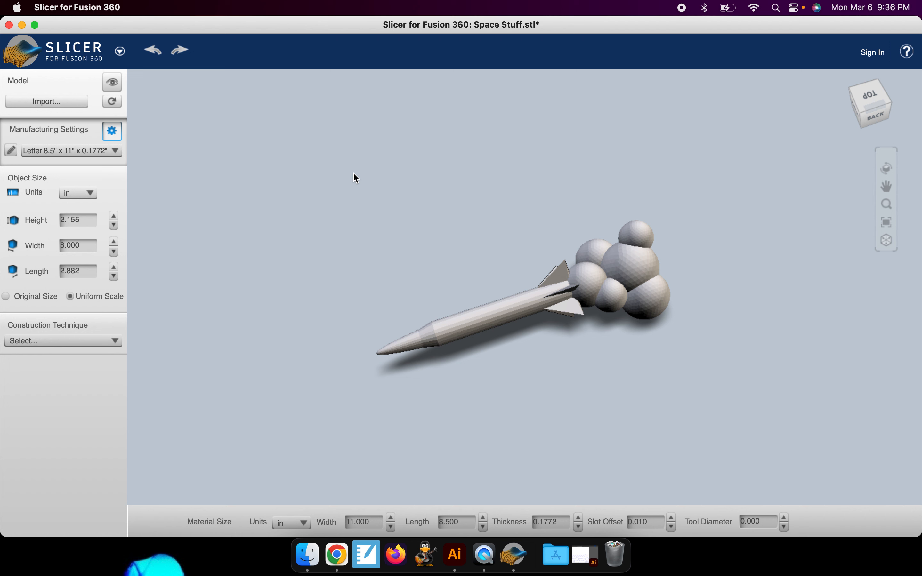
click(70, 151)
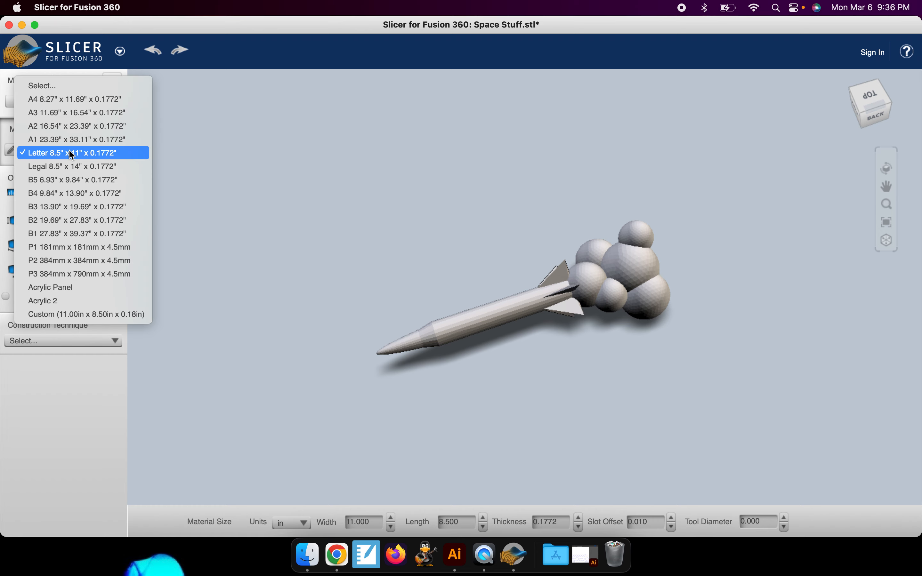
click(80, 286)
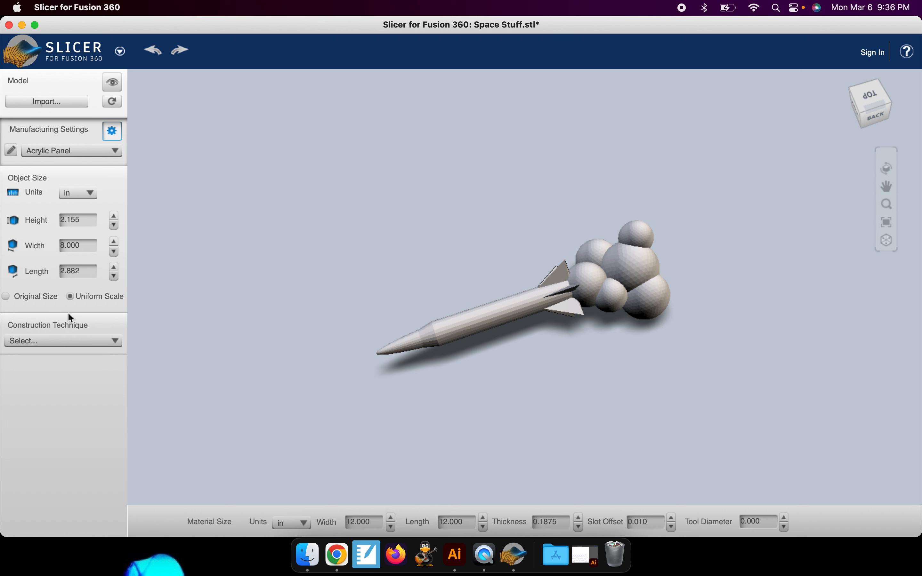
- Set the rocket's construction technique to Stacked Slices
click(110, 341)
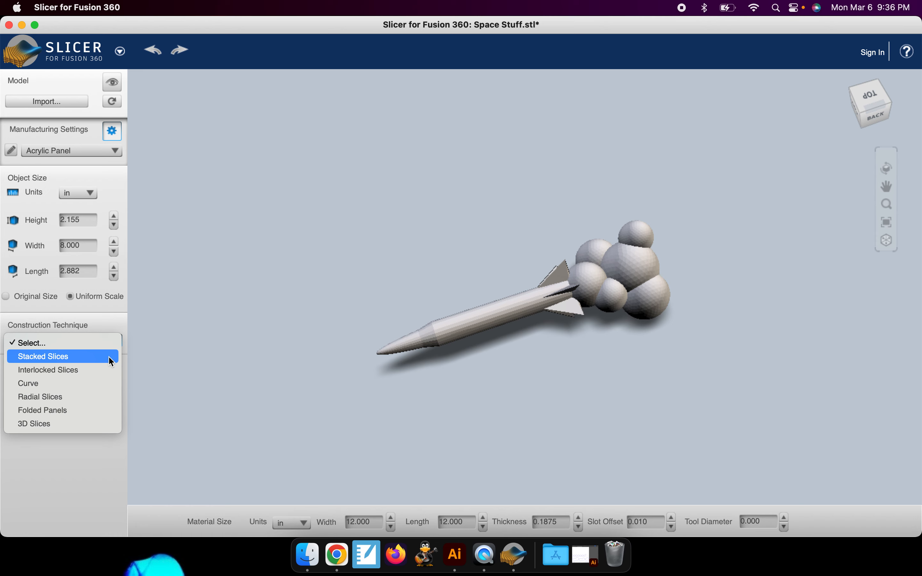
click(109, 356)
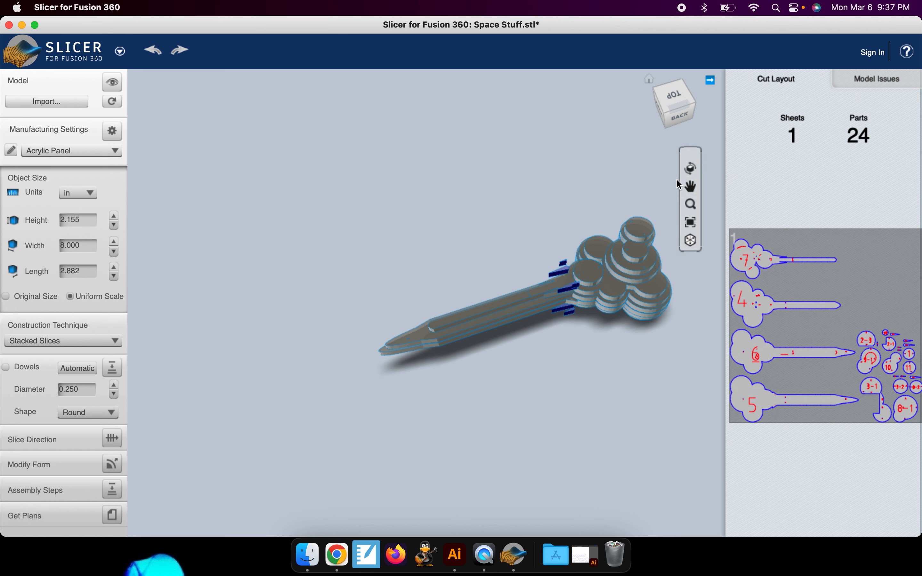
- Change the slice direction from vertical so the layers stack from the model's front to its back
drag(671, 123, 666, 86)
click(673, 110)
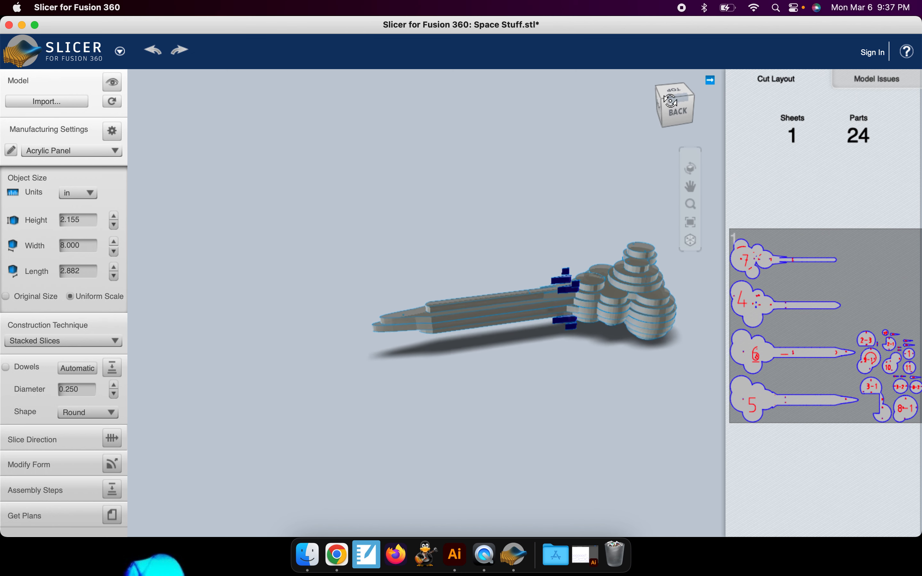
drag(665, 106, 662, 98)
click(679, 119)
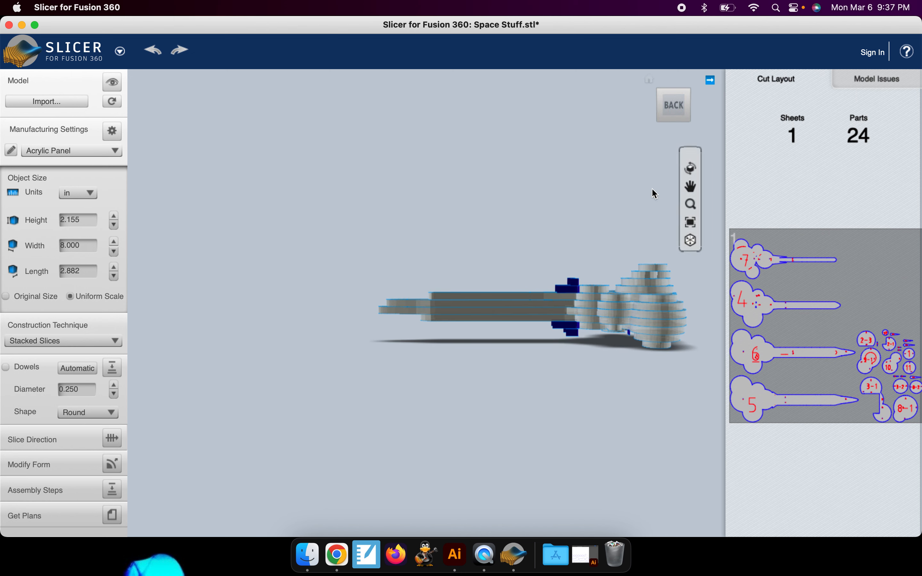
drag(671, 99, 669, 120)
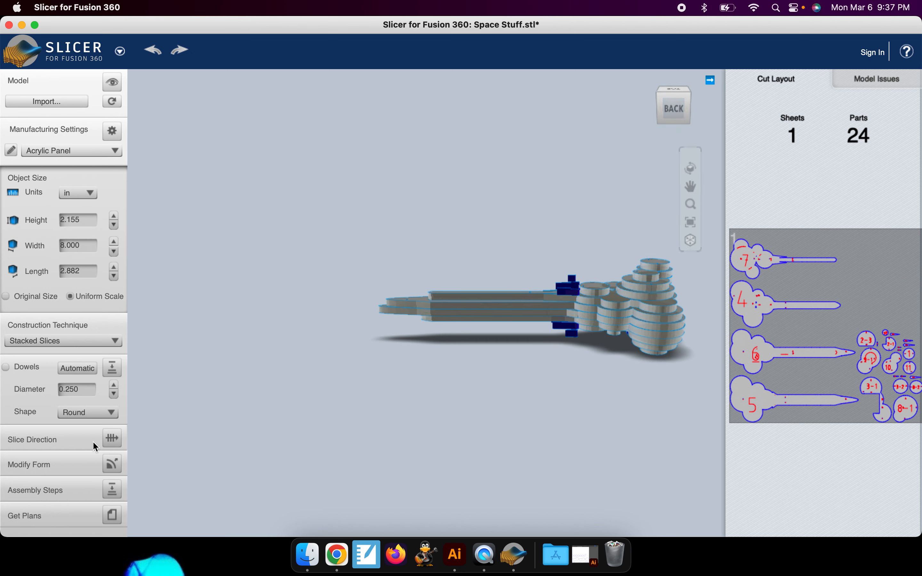
click(109, 444)
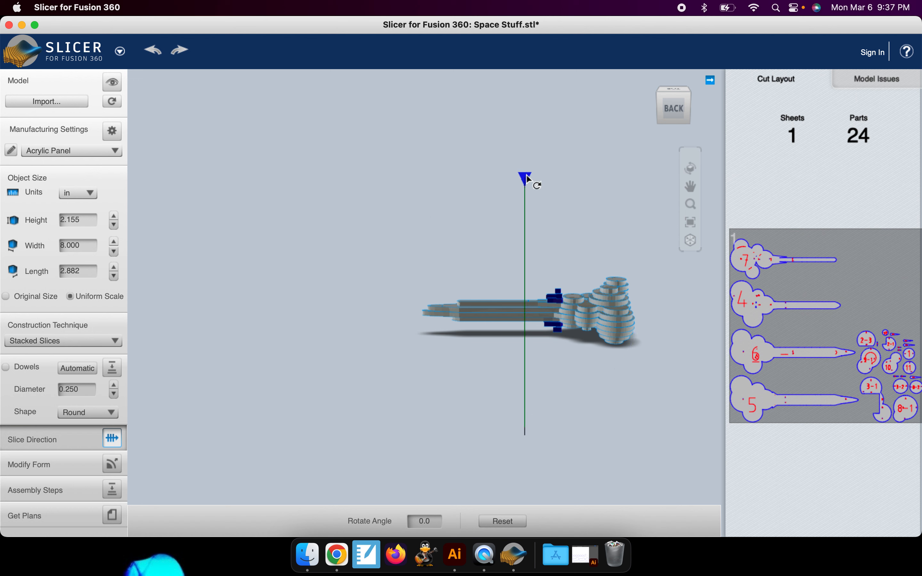
drag(526, 177, 527, 312)
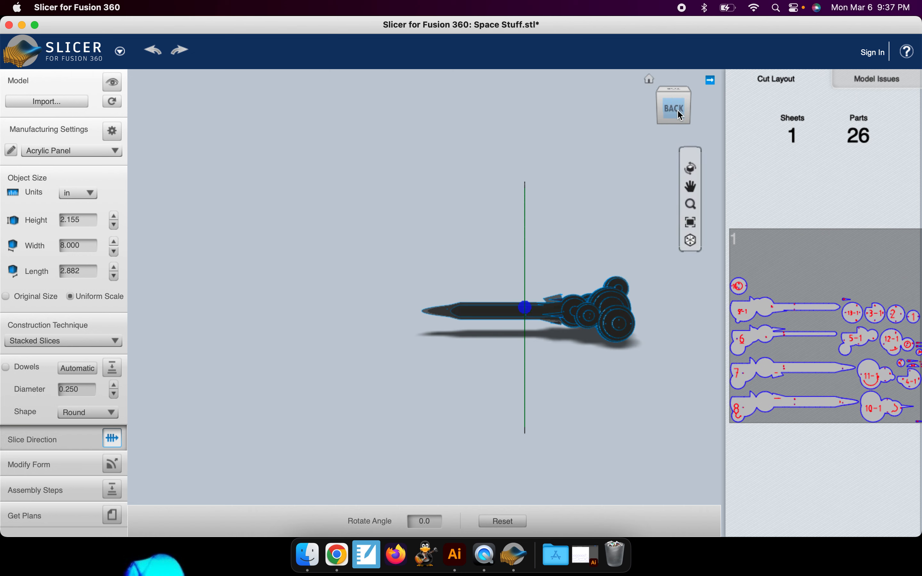
- Rotate the slice direction in the top view so it points along the rocket's length toward the nose
drag(681, 110, 484, 307)
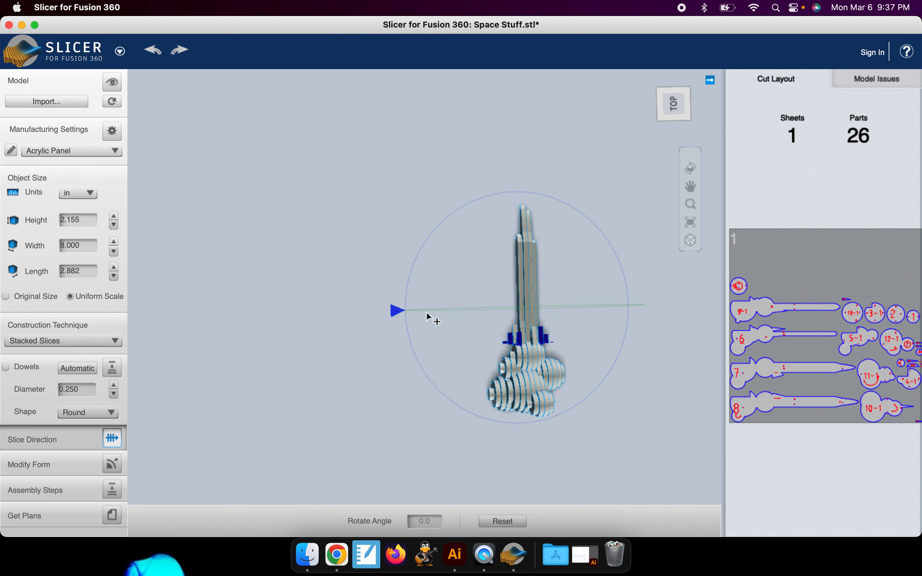
click(419, 250)
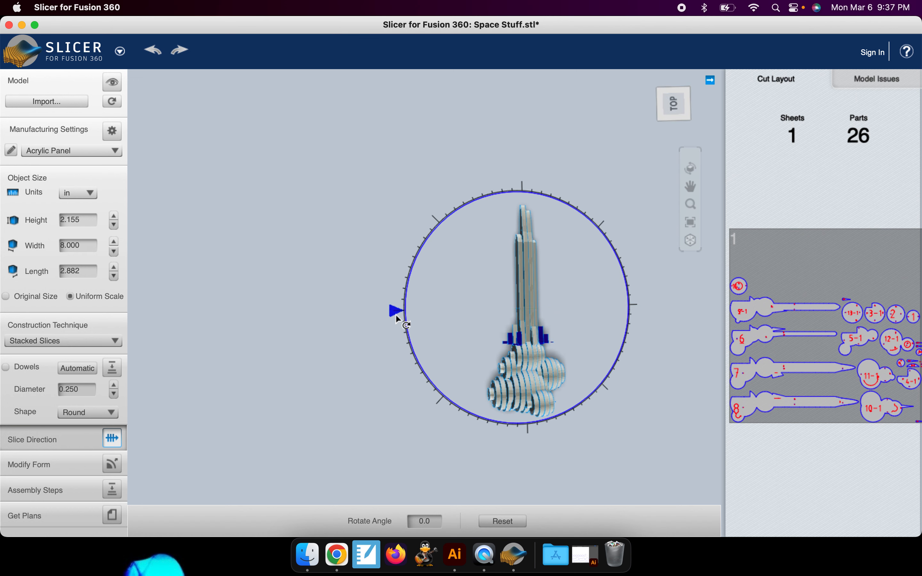
mouse_move(396, 315)
mouse_down()
mouse_move(447, 235)
mouse_move(517, 187)
mouse_up()
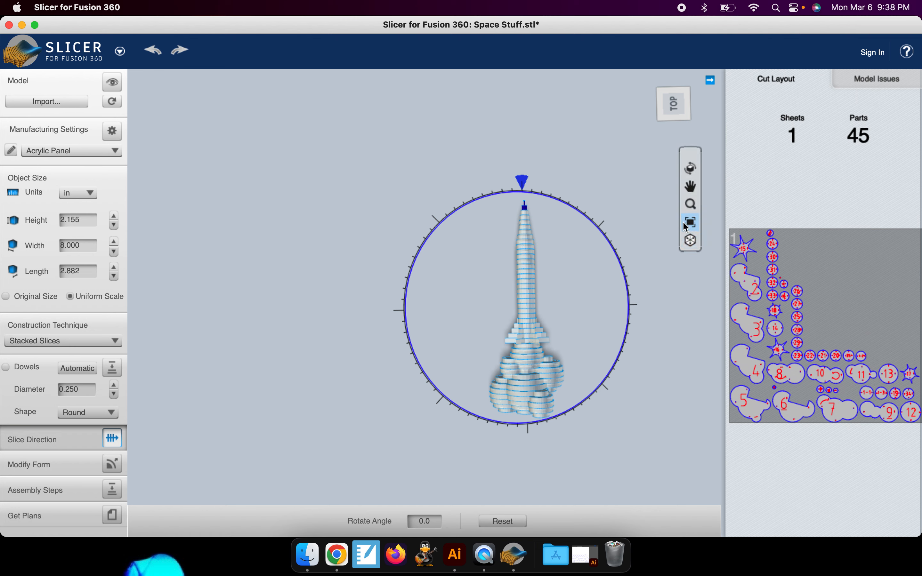
click(692, 224)
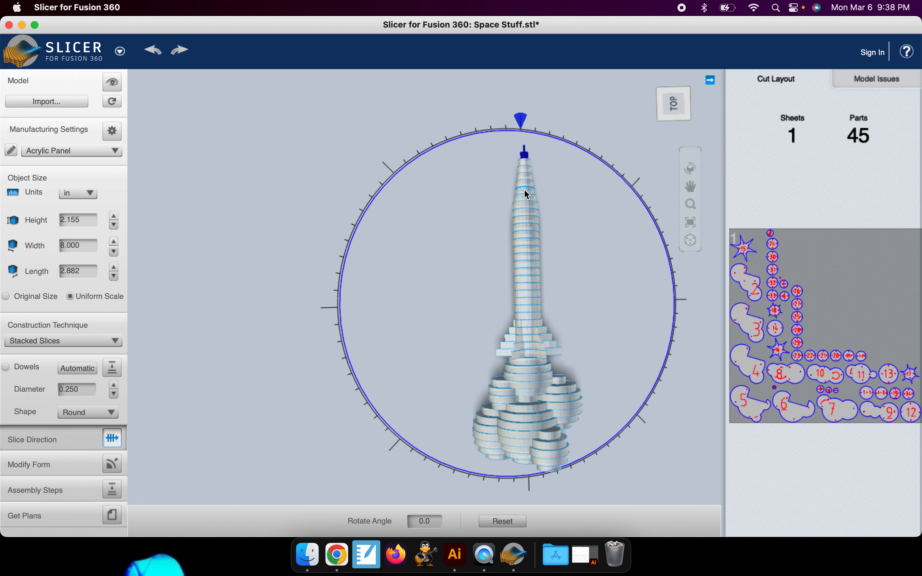
- Enable dowels for the stacked slices and move all three dowel positions on the slicing plane clear of the rocket's body
click(6, 367)
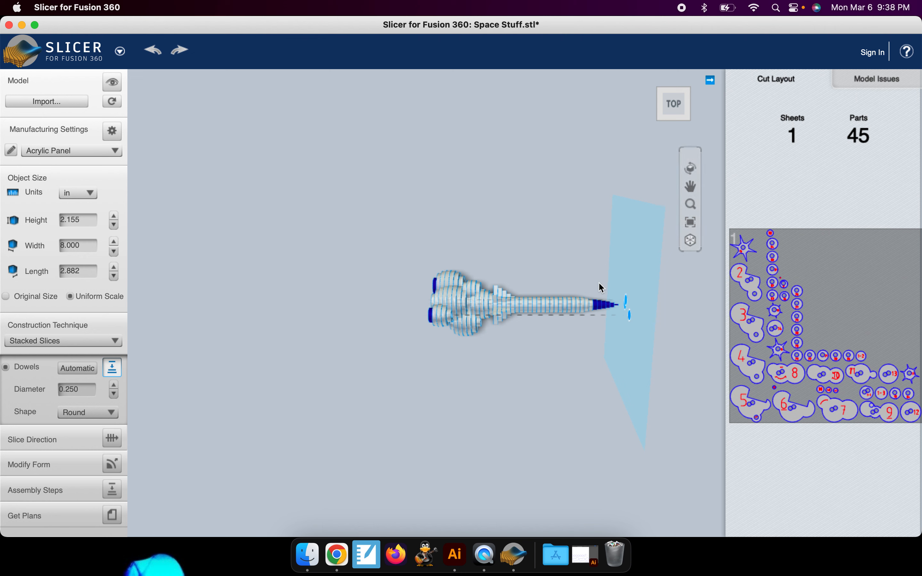
mouse_move(673, 96)
mouse_down()
mouse_move(659, 92)
mouse_move(670, 94)
mouse_up()
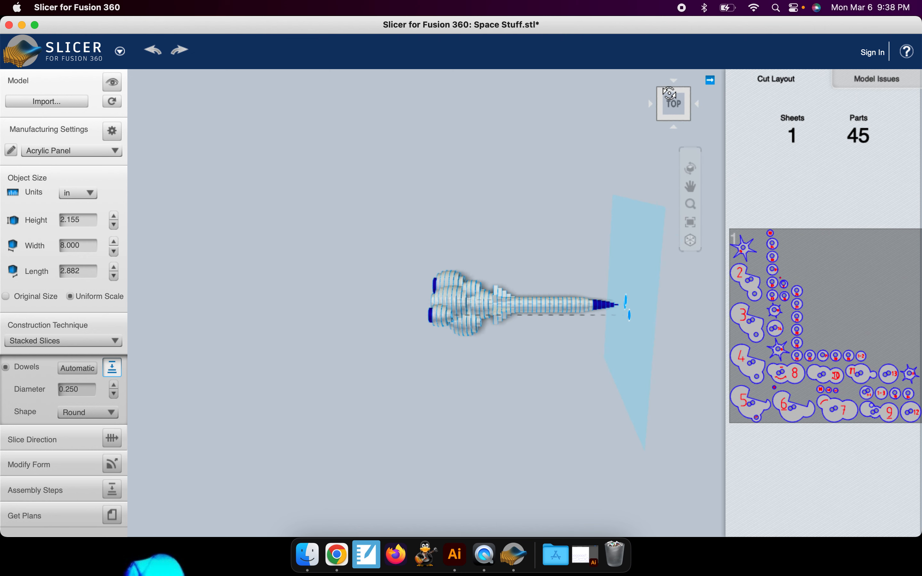
drag(630, 315, 596, 353)
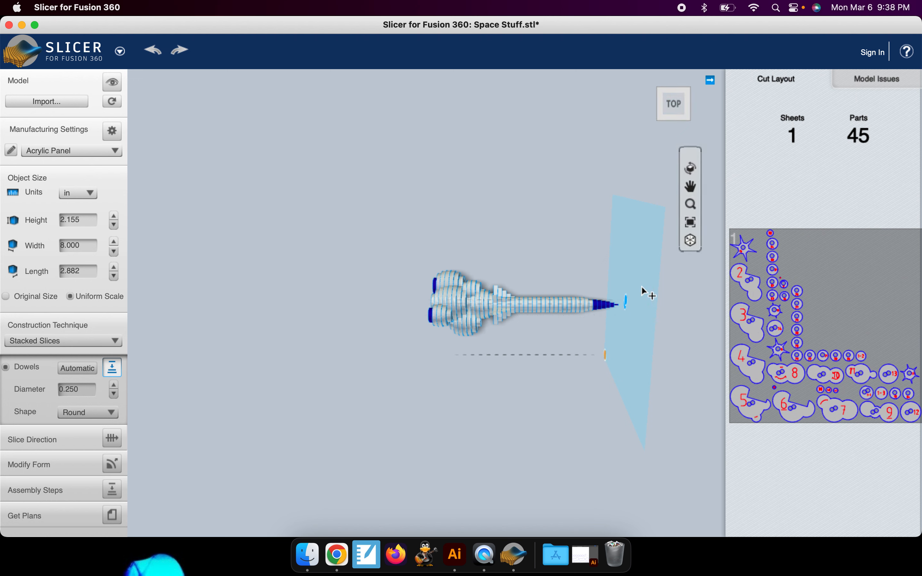
drag(626, 300, 624, 257)
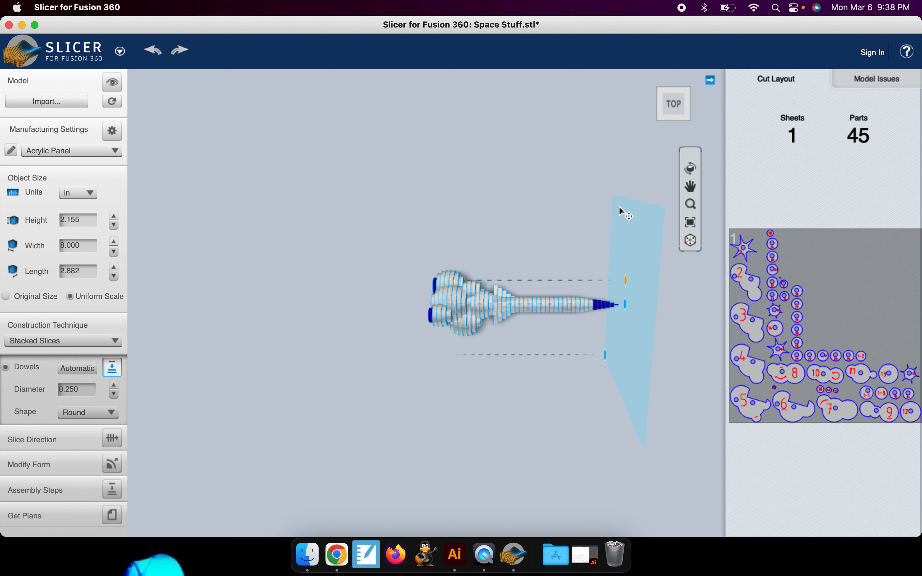
mouse_move(625, 281)
mouse_down()
mouse_move(658, 184)
mouse_move(597, 269)
mouse_up()
drag(627, 312, 644, 375)
drag(609, 287, 608, 285)
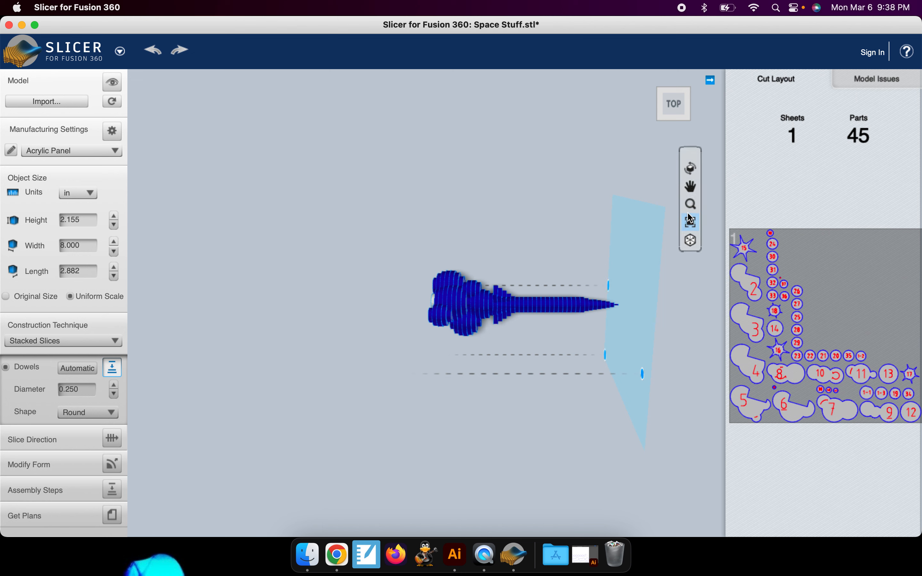
drag(666, 101, 682, 70)
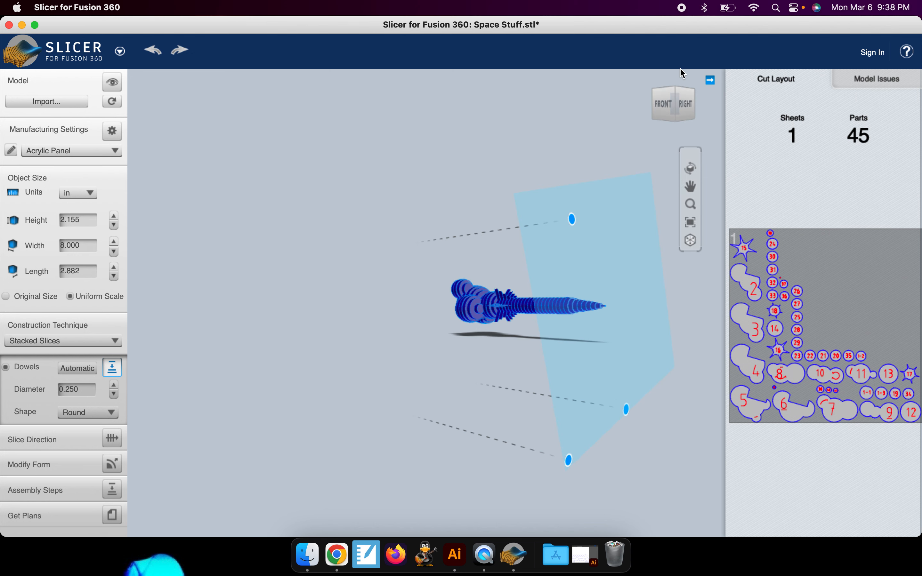
drag(669, 116, 656, 47)
drag(675, 122, 630, 82)
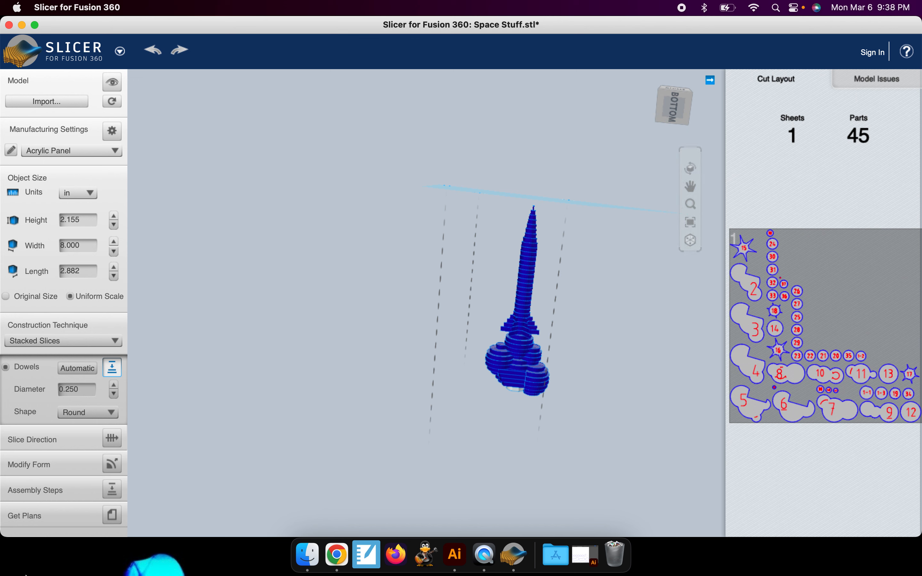
- Export the cutting plans to the Desktop as a DXF file named Rocketship1
click(113, 516)
click(395, 528)
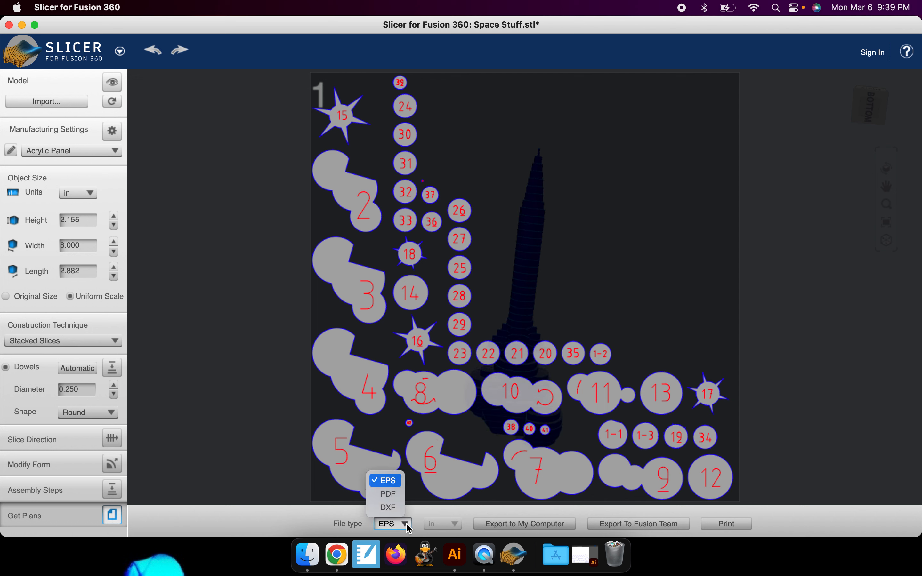
click(393, 509)
click(525, 529)
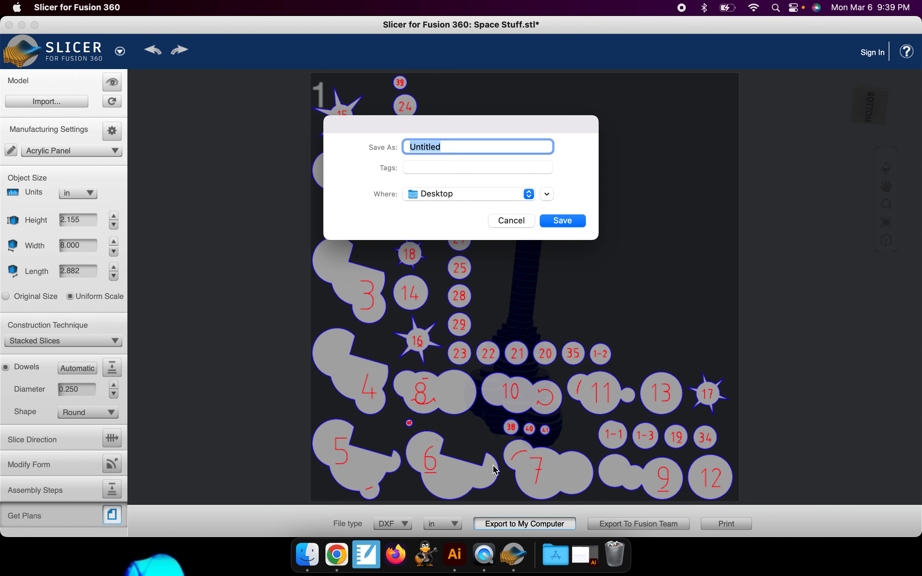
text(Rocketship1)
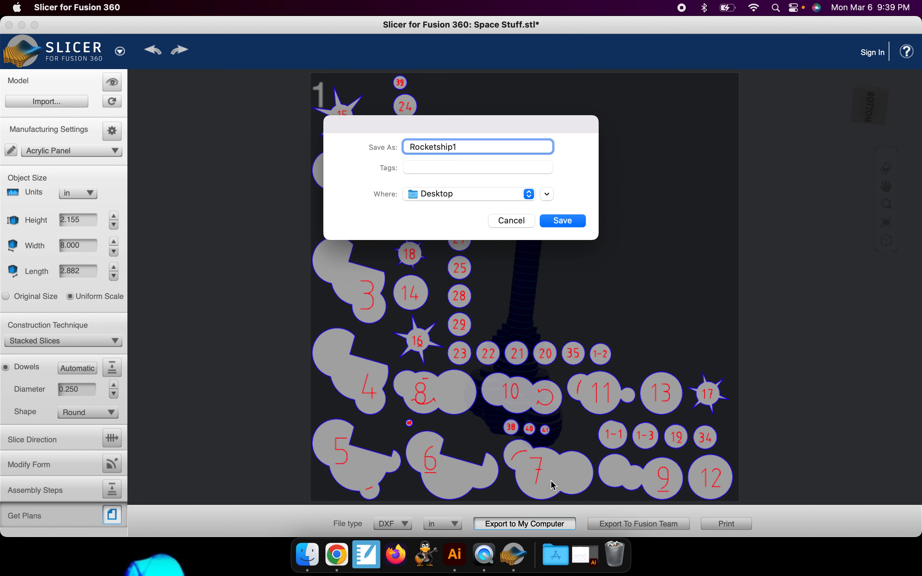
click(565, 222)
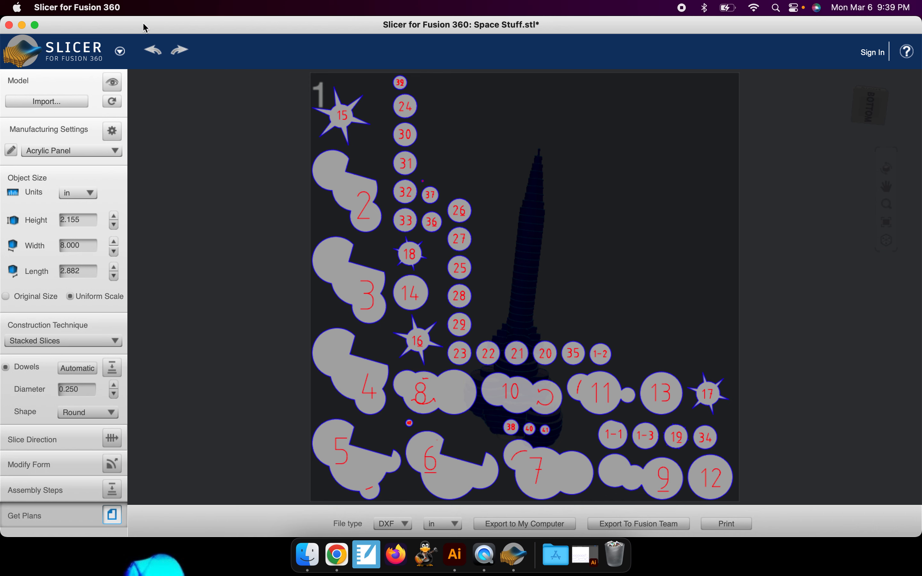
- Try the Interlocked Slices construction technique on the rocket and inspect its model and cutting plans
click(153, 50)
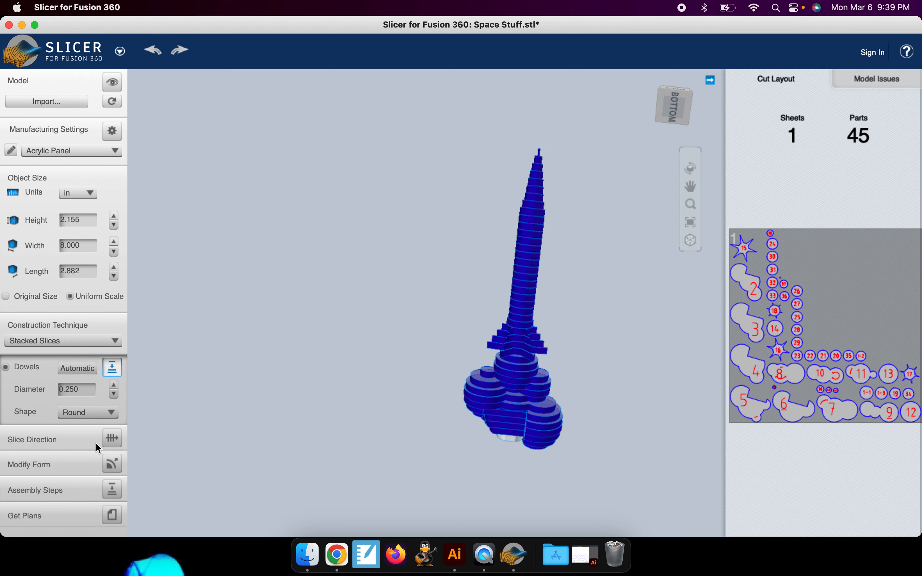
click(111, 342)
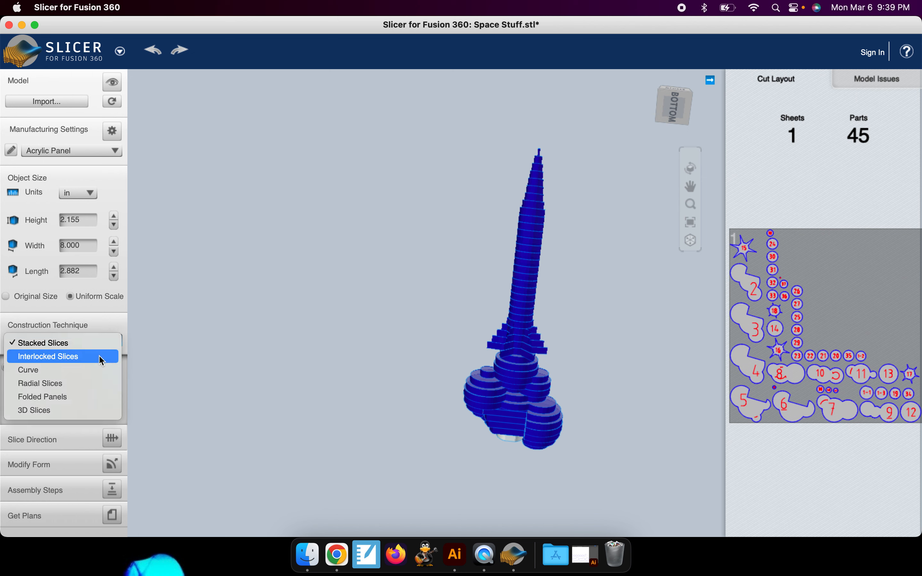
click(98, 355)
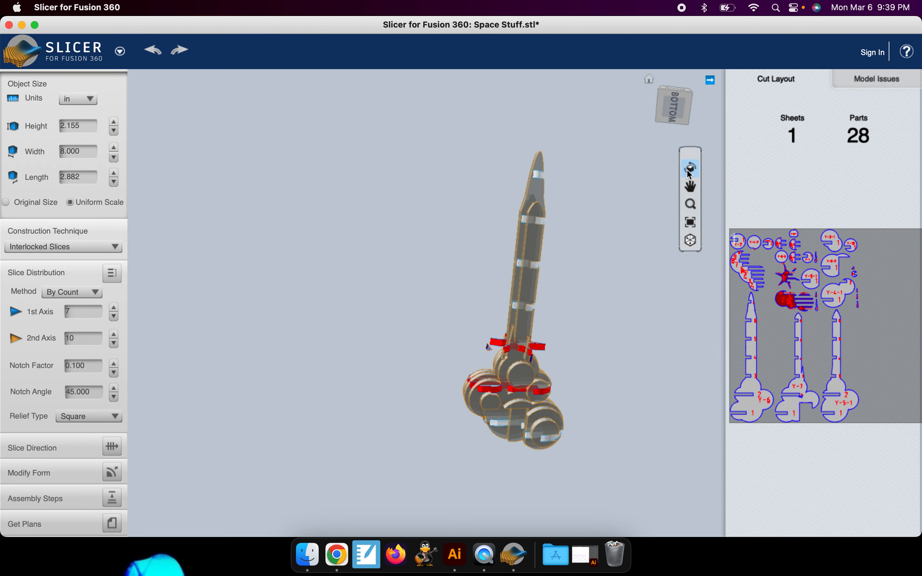
drag(663, 107, 611, 144)
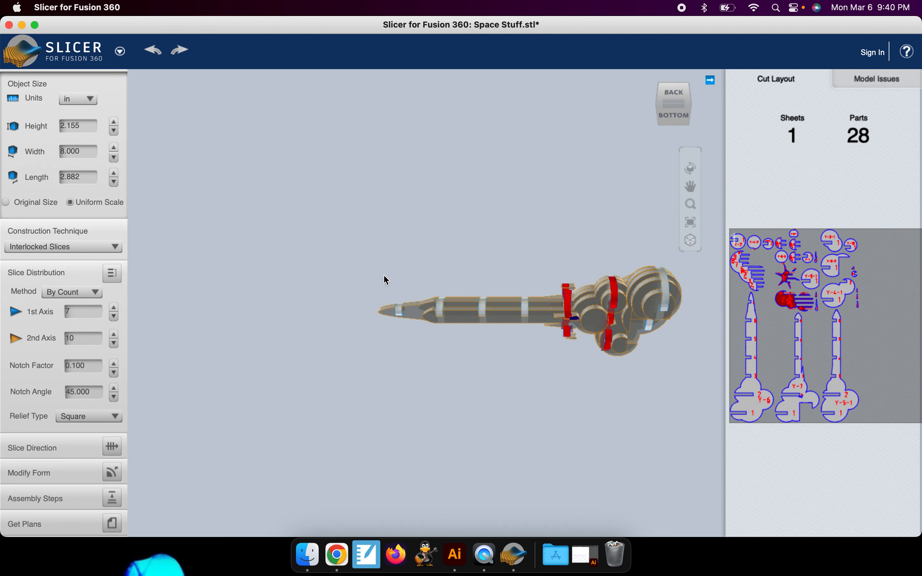
click(112, 525)
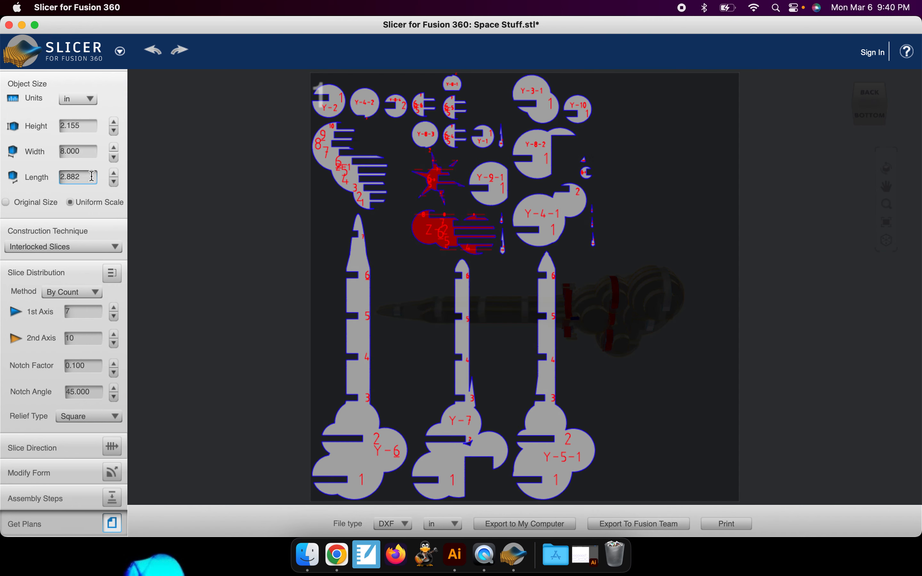
- Close the slicer project without saving, clear the Applications and browser windows away, and place Rocketship1.dxf below Space Stuff.stl on the desktop
click(9, 24)
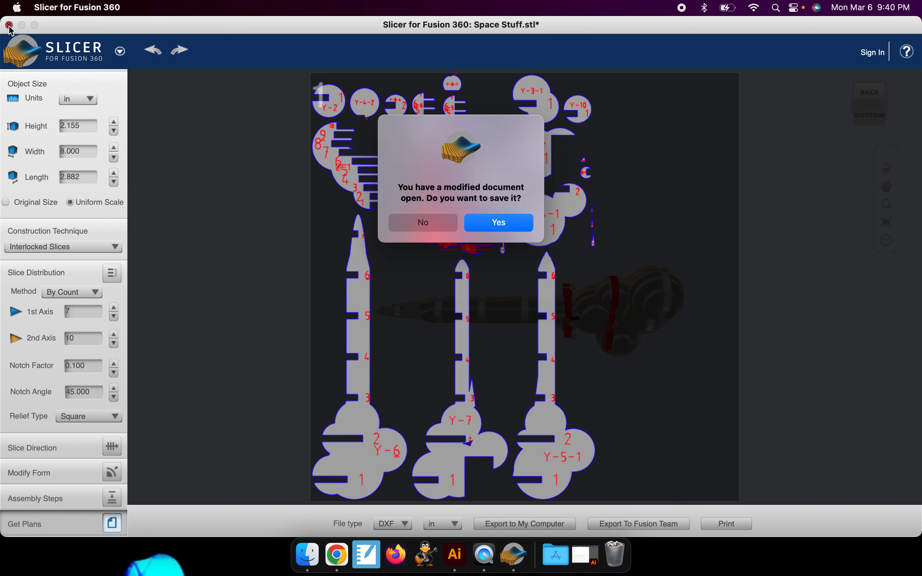
click(423, 222)
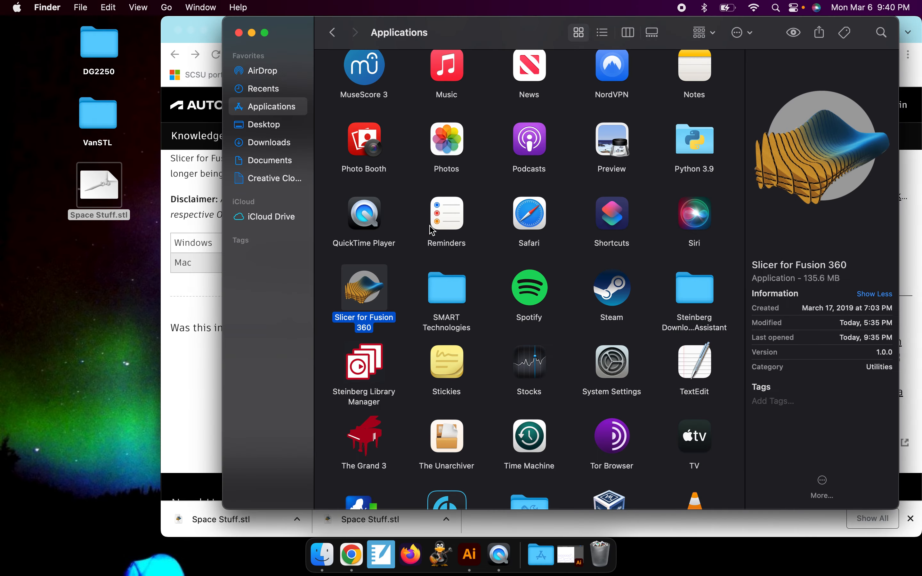
click(238, 33)
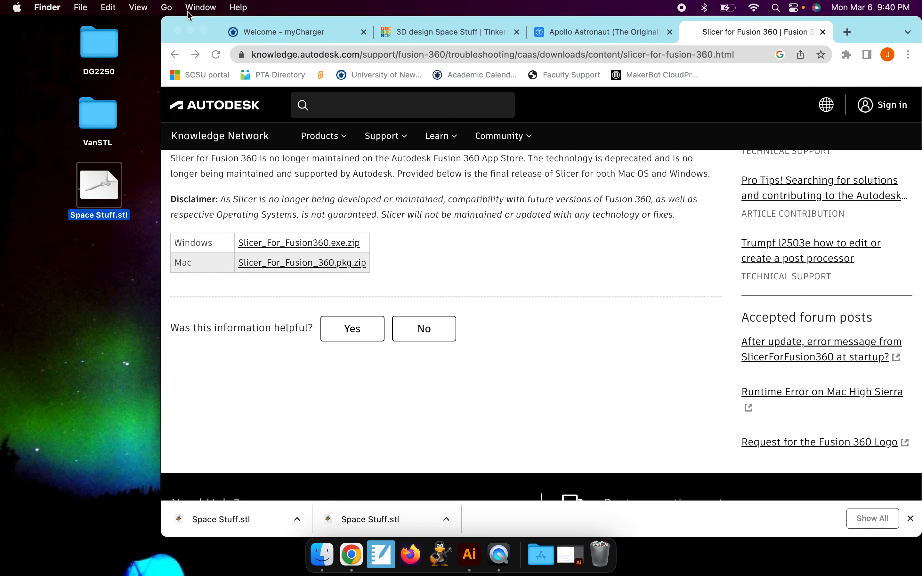
click(191, 30)
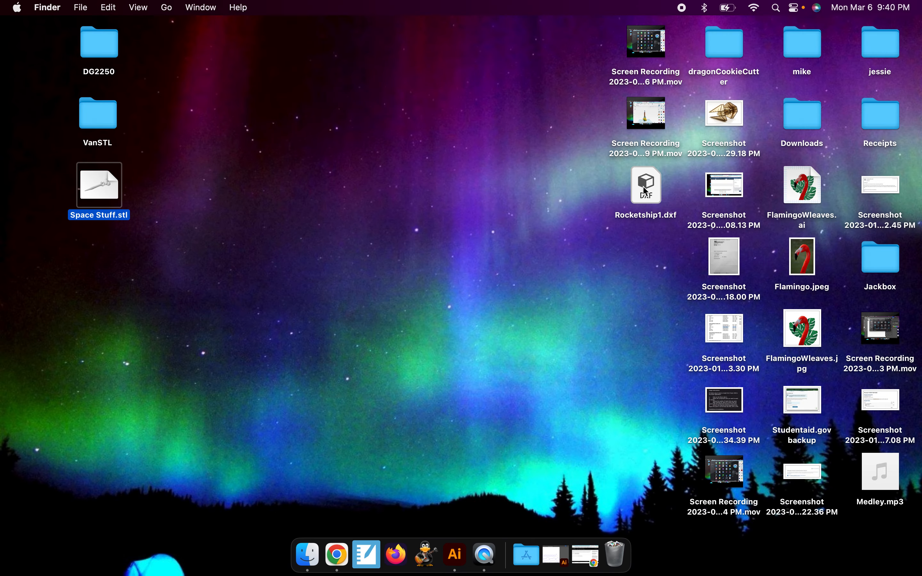
drag(646, 191, 97, 262)
- Switch to Adobe Illustrator and create a new 12 x 12 in document in RGB color
click(456, 557)
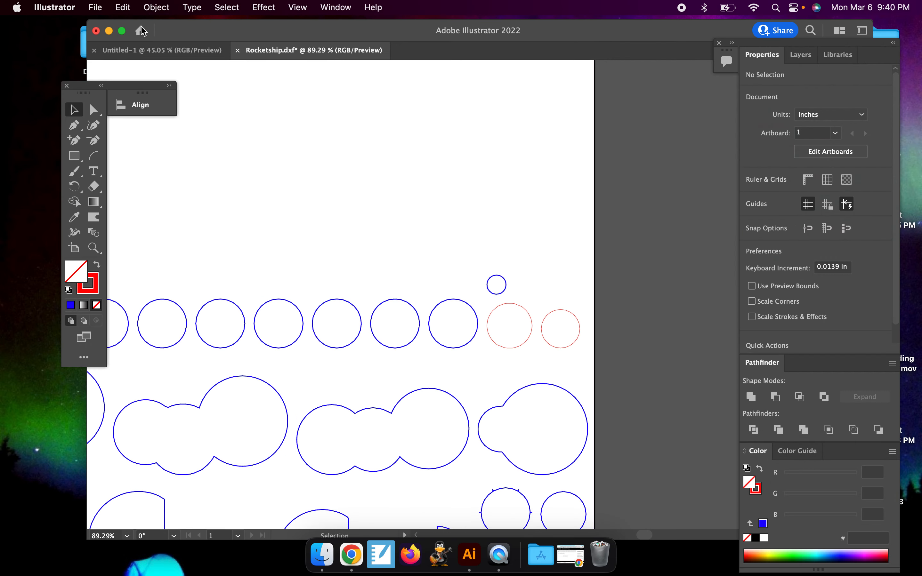
click(95, 7)
click(105, 25)
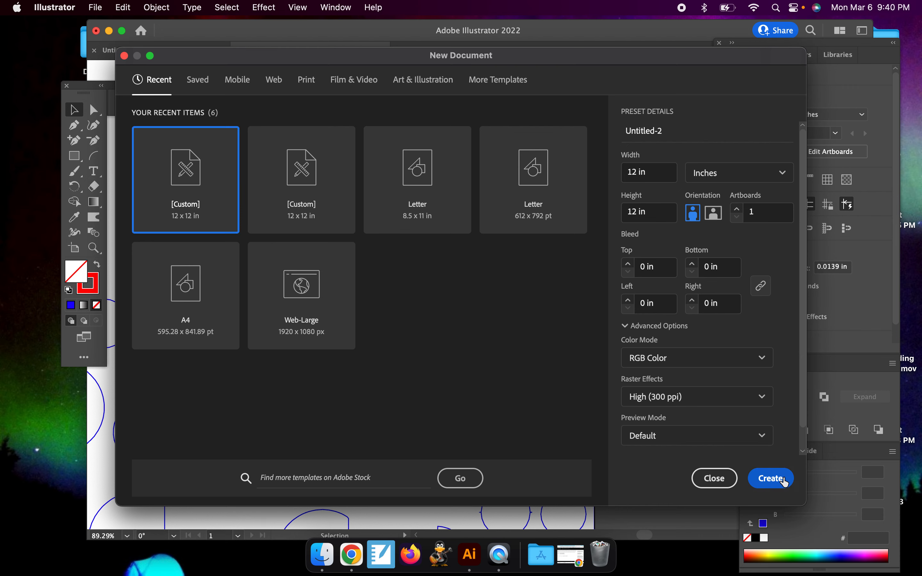
click(772, 478)
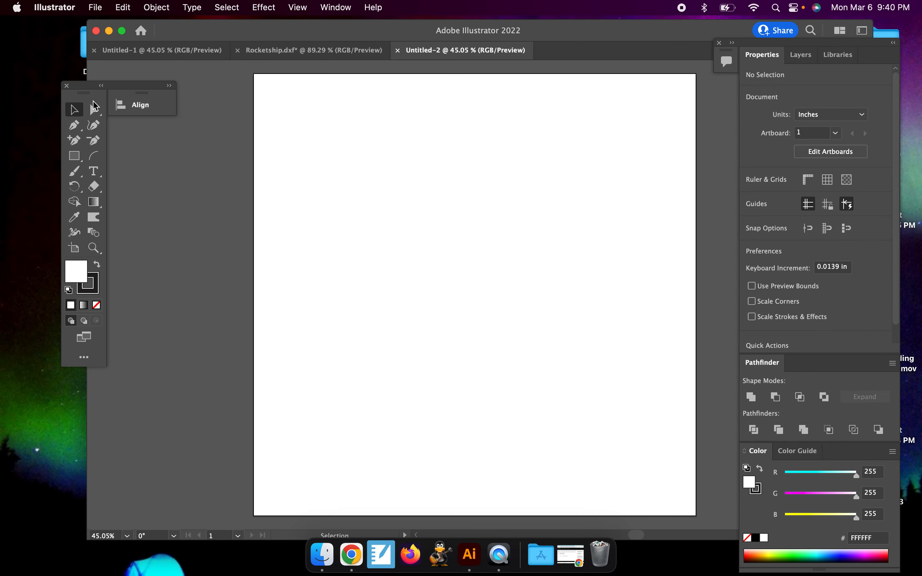
- Open Rocketship1.dxf in Illustrator at Original Size, 1 unit = 1 inch, with centered artwork, and reposition the window and tools around it
drag(83, 90, 122, 73)
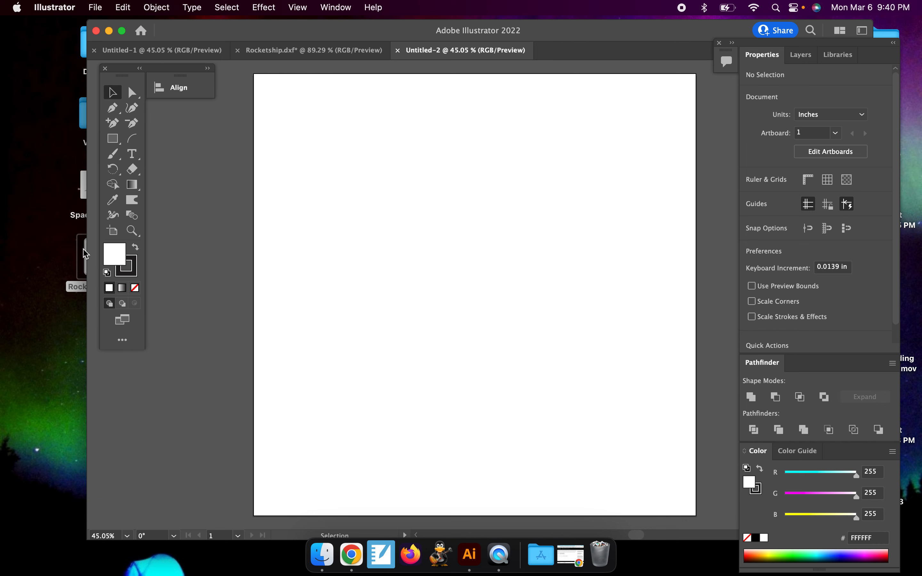
drag(66, 250, 437, 198)
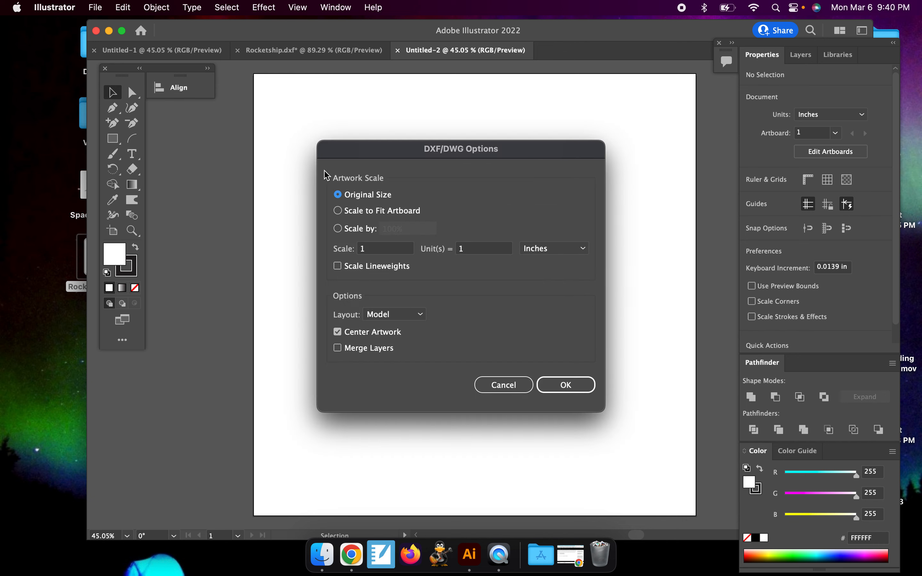
click(584, 392)
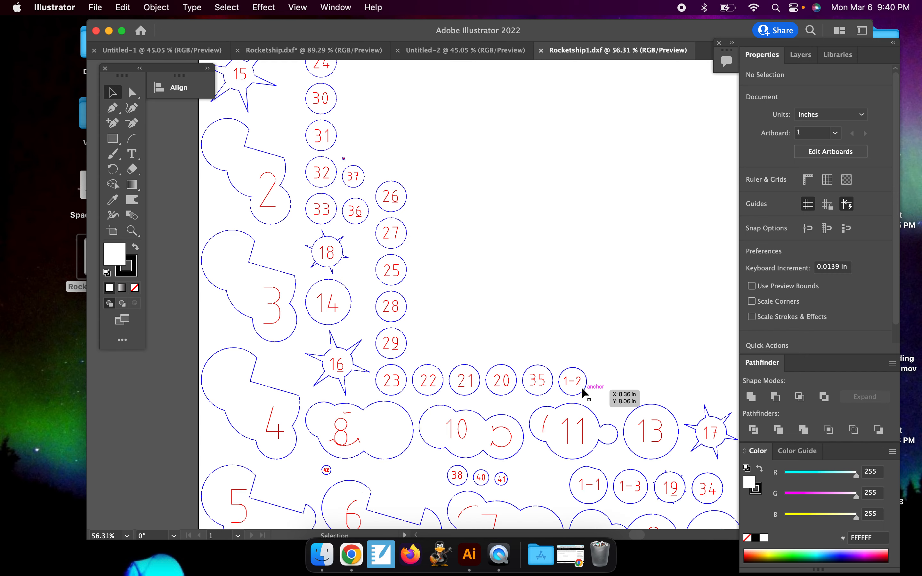
drag(596, 35, 545, 36)
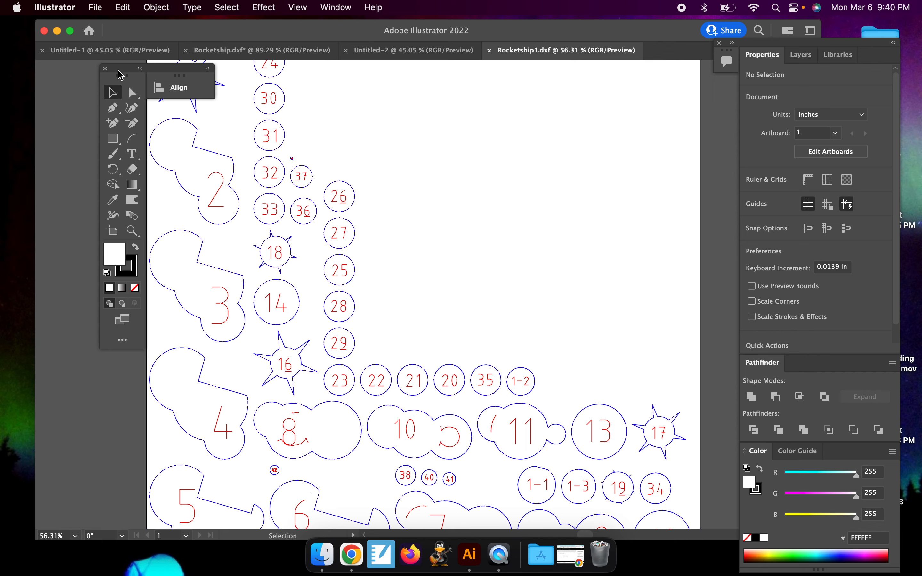
drag(112, 79, 48, 77)
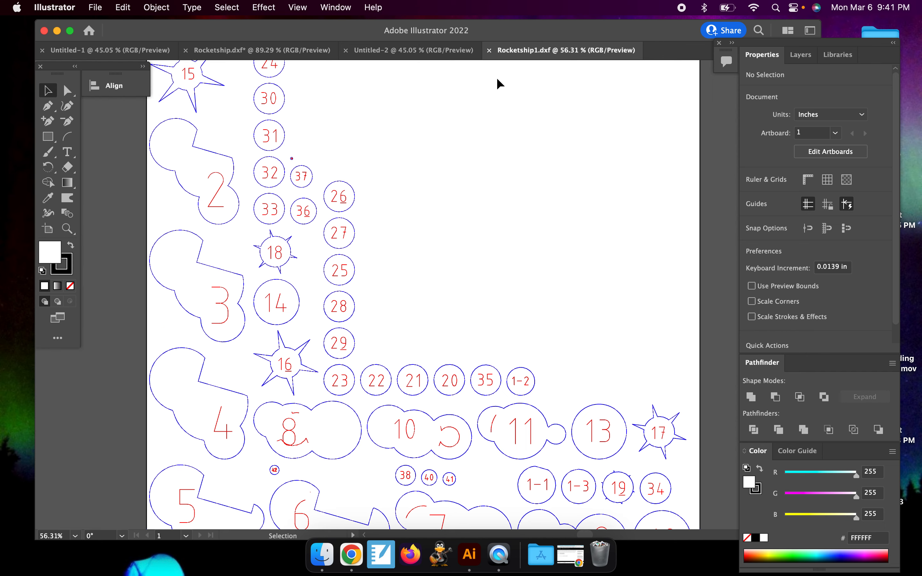
- Compare the sheet with and without its red part numbers, leaving the annotation layer hidden
click(799, 57)
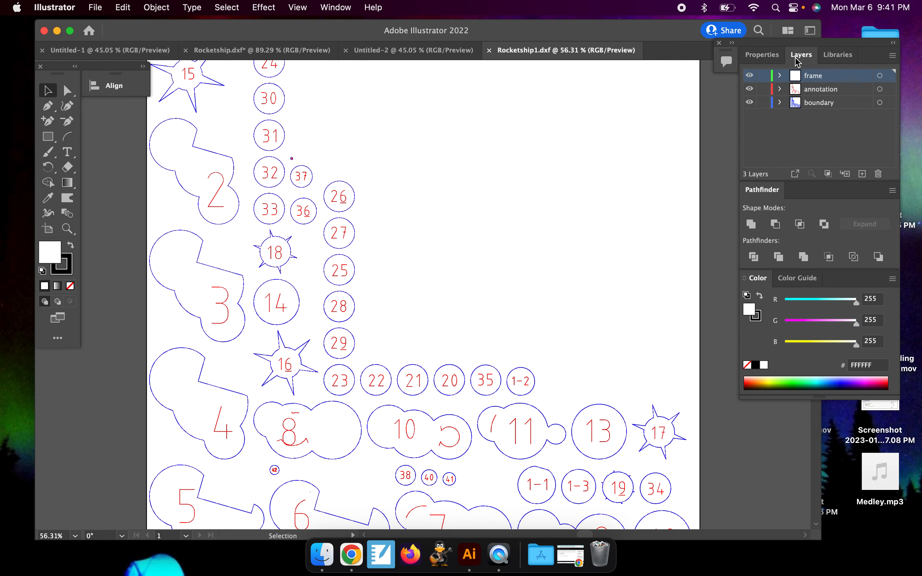
click(751, 90)
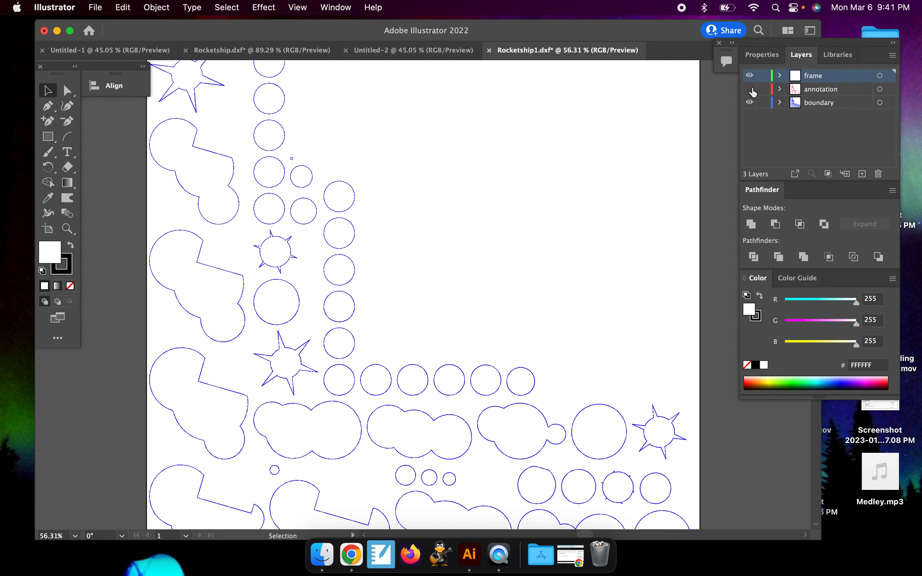
click(751, 90)
alt+scroll(677, 249, down, 2)
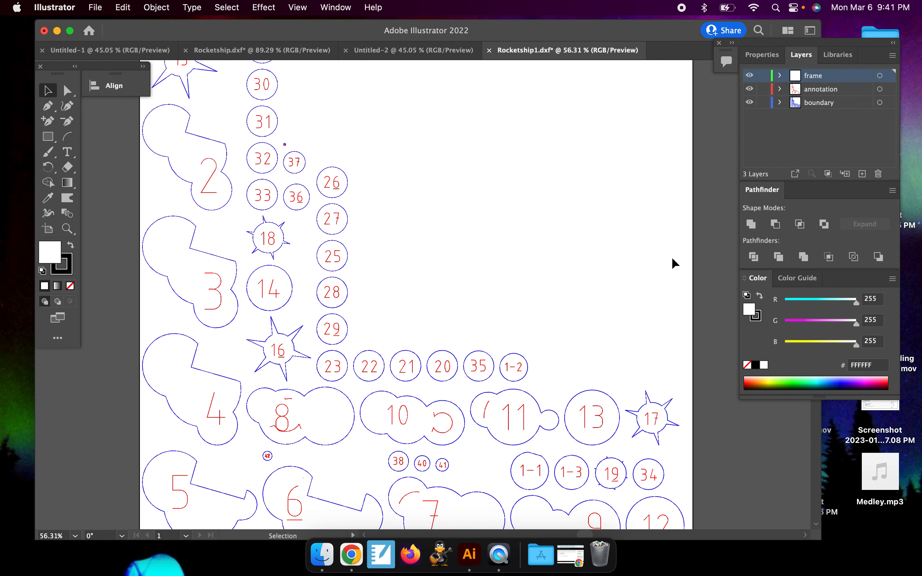
alt+scroll(671, 260, down, 3)
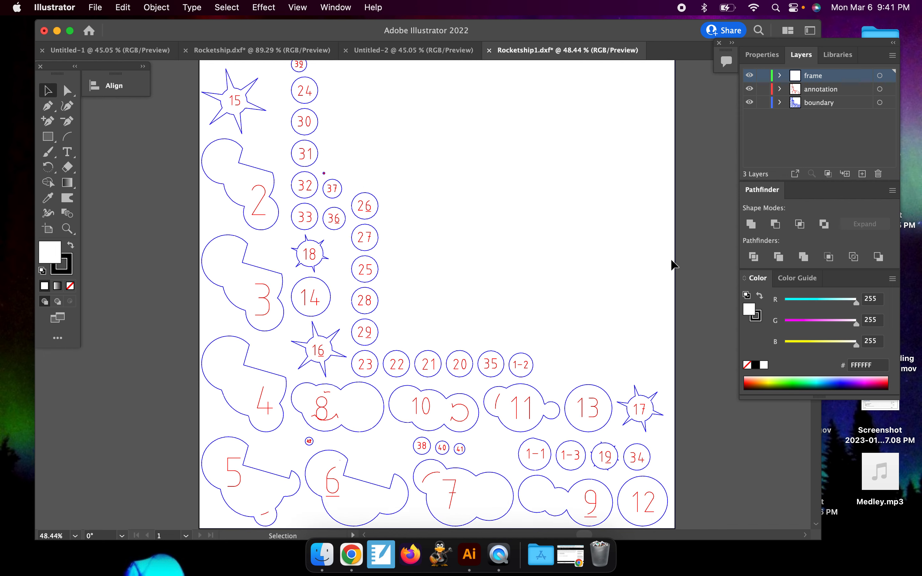
scroll(671, 259, up, 1)
scroll(671, 259, right, 1)
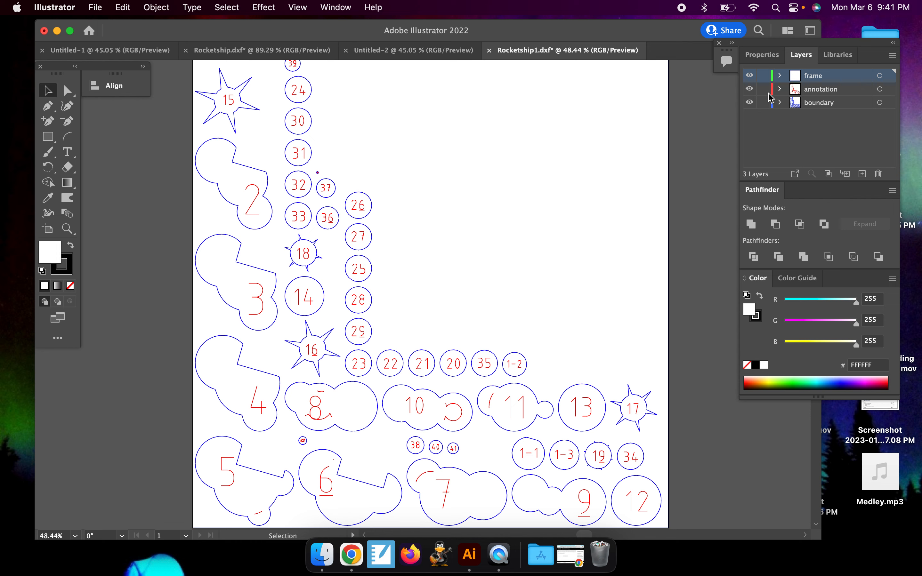
click(750, 90)
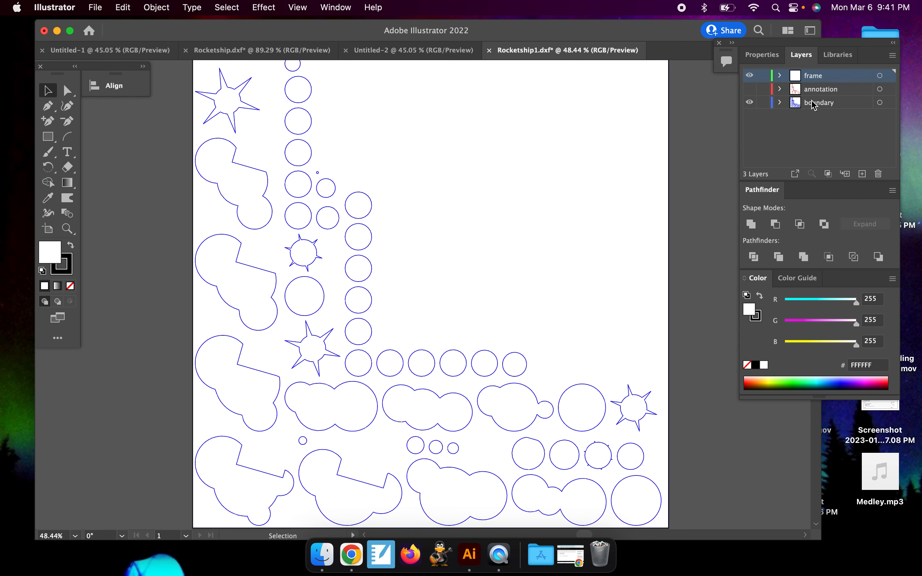
- Make the boundary layer active and check its blue cut outlines by switching its visibility off and on
click(821, 104)
click(750, 102)
click(750, 102)
alt+scroll(562, 368, up, 6)
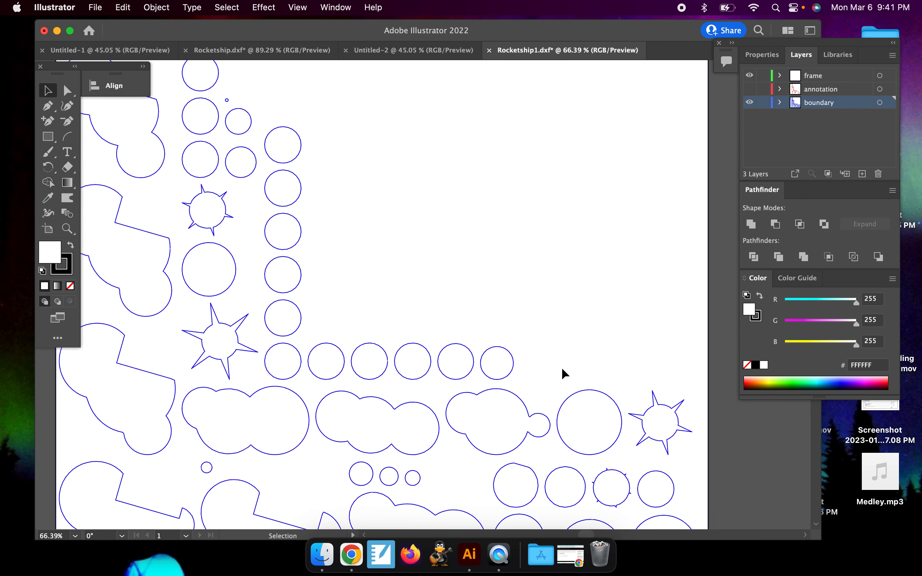
- Duplicate the boundary layer, hide the original, and make the boundary copy layer active
alt+scroll(562, 367, up, 3)
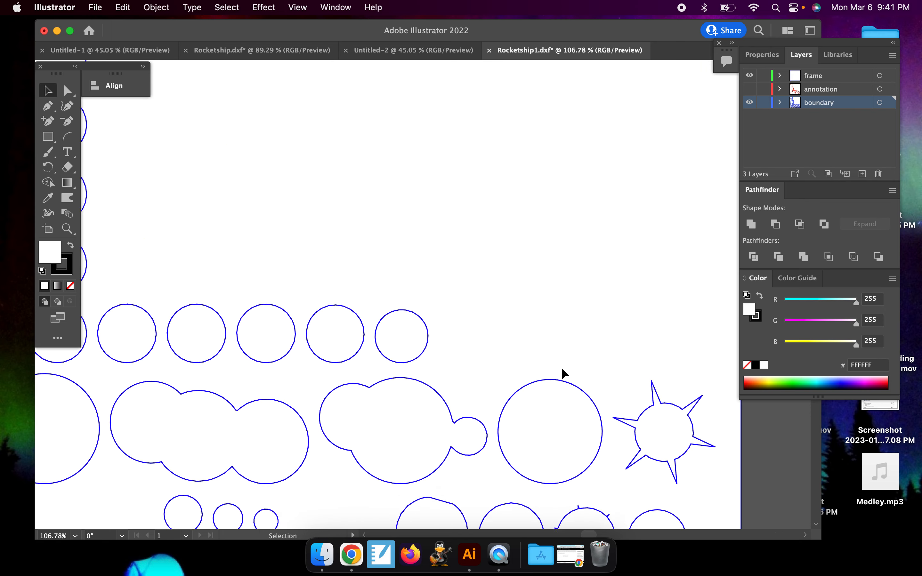
scroll(563, 370, down, 3)
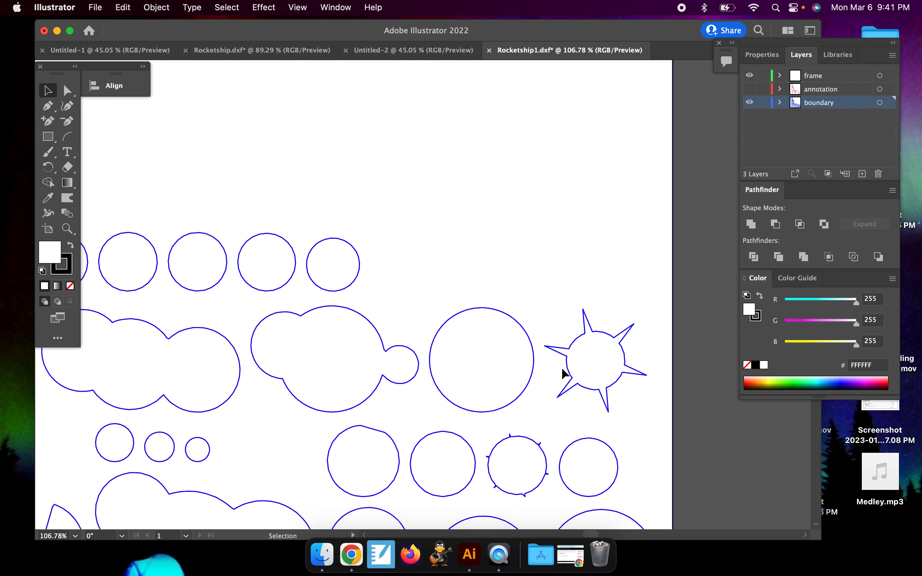
drag(870, 110, 862, 174)
click(749, 116)
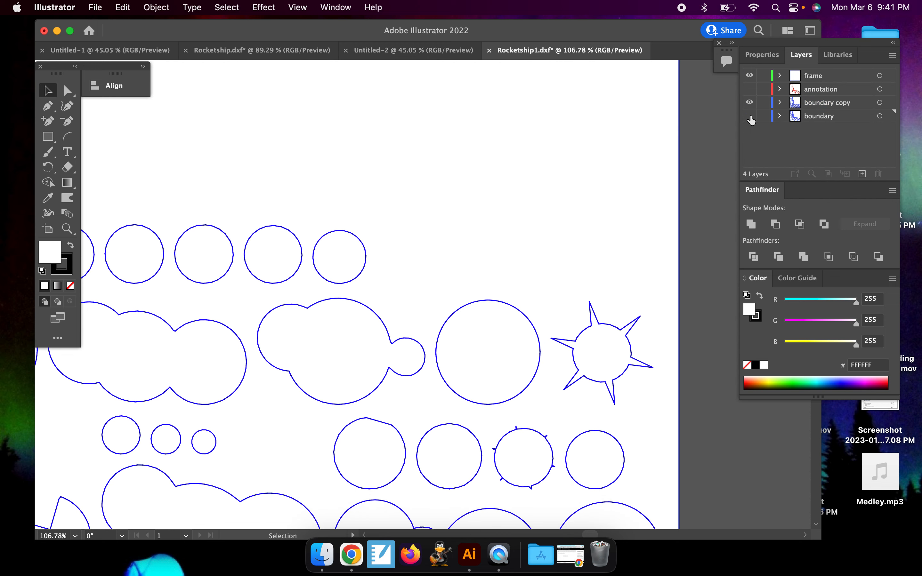
click(818, 104)
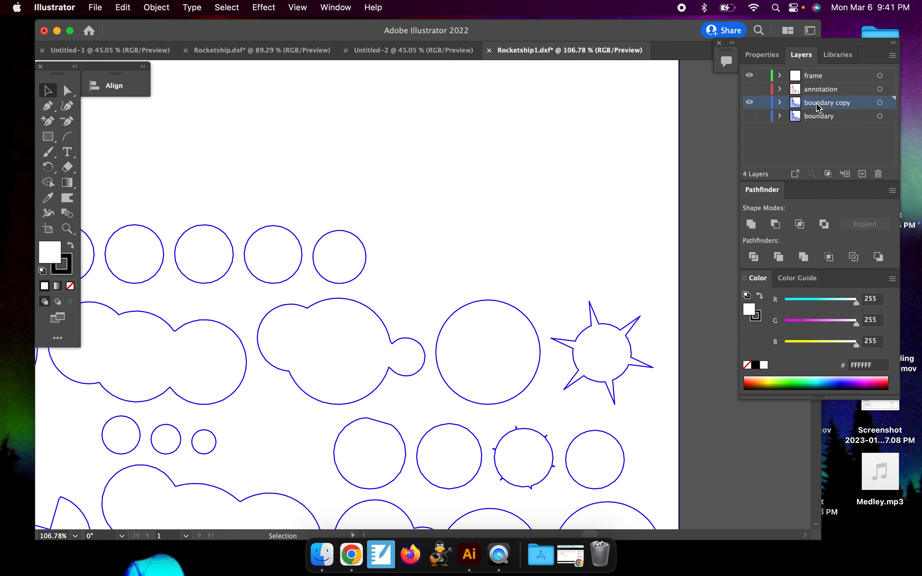
- Examine how the large circle beside the spiked outline is built by selecting individual pieces of its edge
click(522, 311)
drag(511, 305, 453, 321)
click(534, 330)
click(540, 349)
click(540, 364)
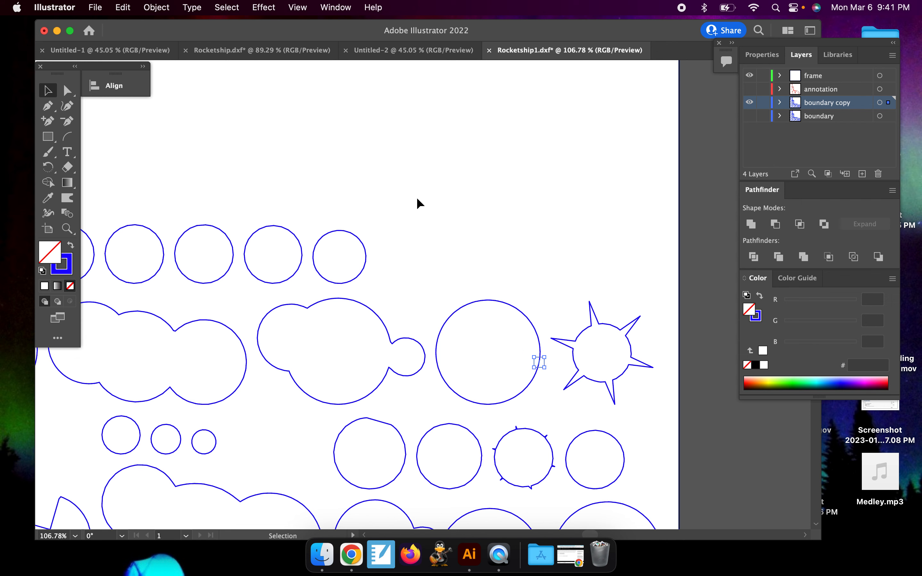
- Select all segments of the large circle beside the spiked outline and join them into one path
click(555, 410)
drag(546, 411, 431, 272)
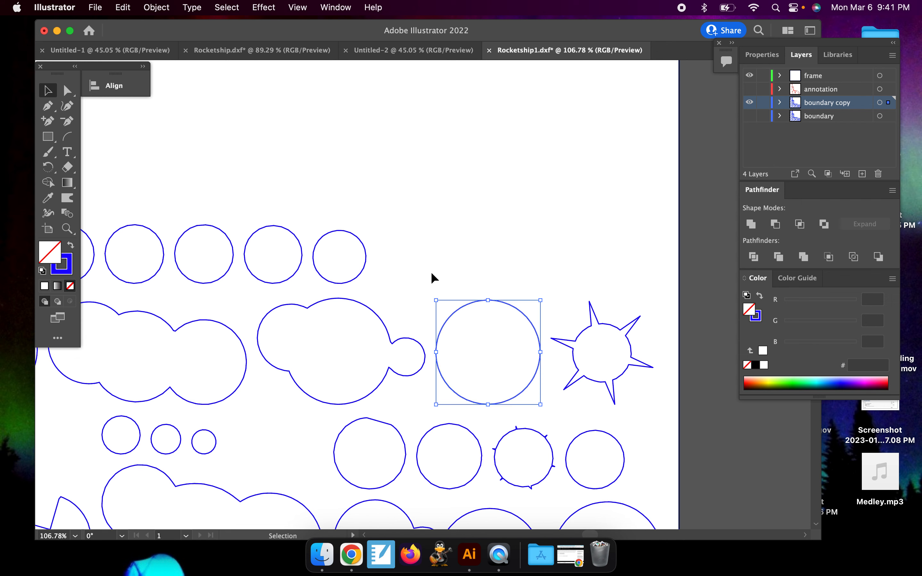
click(160, 12)
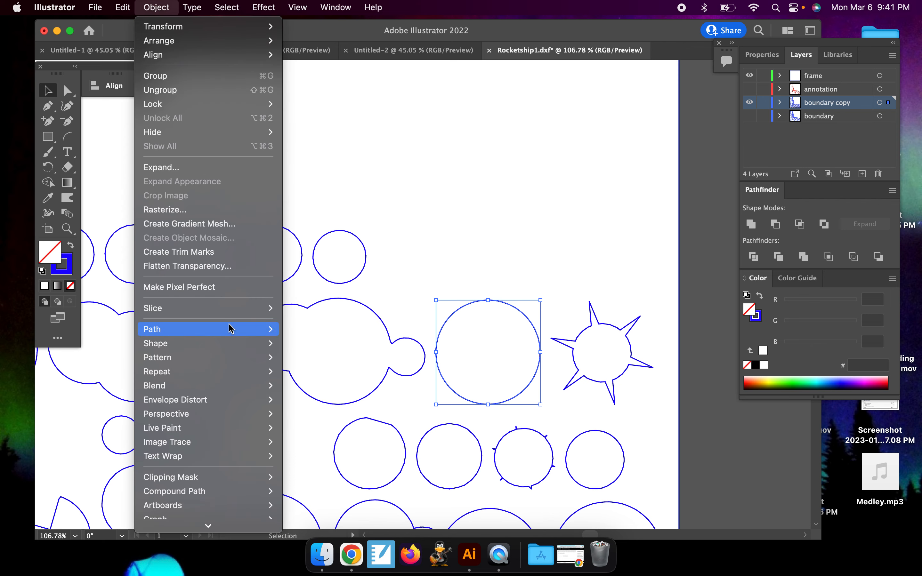
mouse_move(274, 333)
click(319, 331)
click(550, 252)
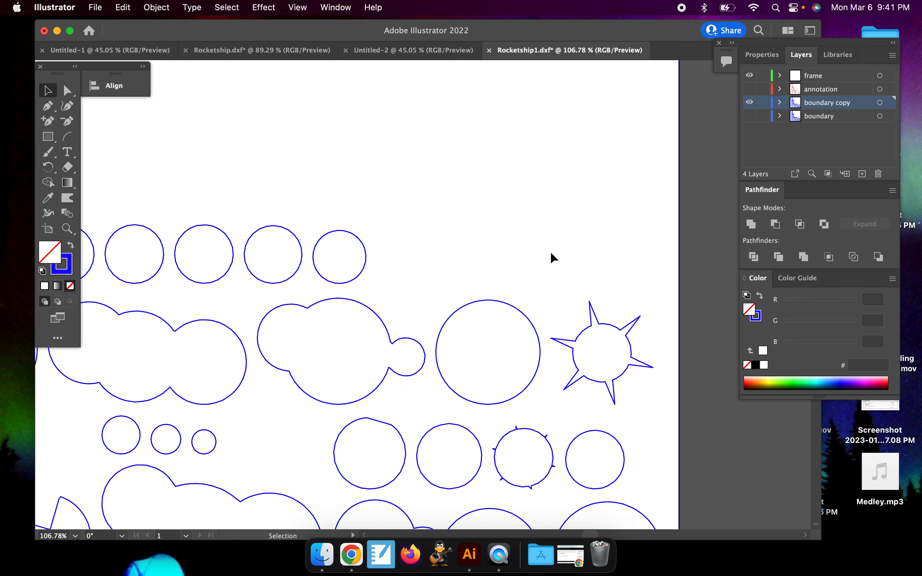
- Compare the joined large circle with the neighbouring unjoined cloud outline by selecting each
click(527, 317)
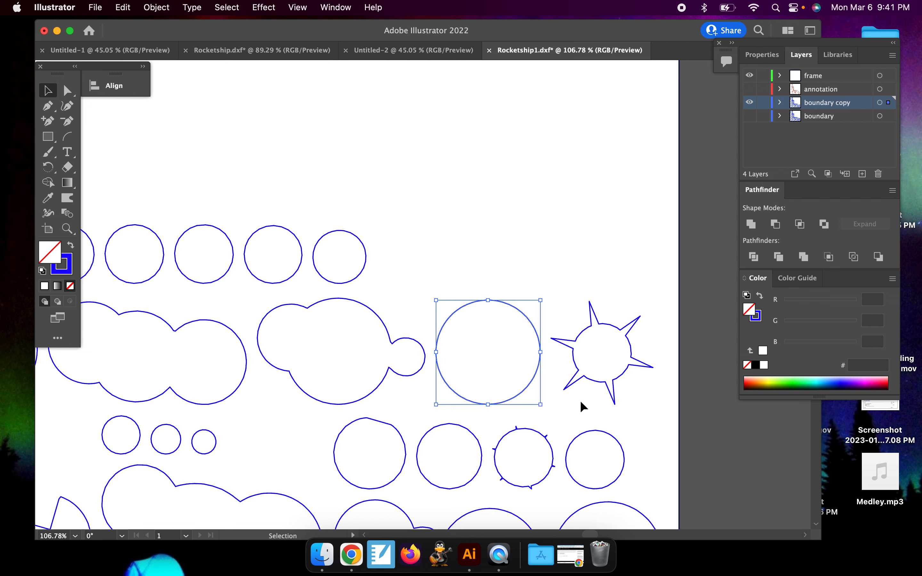
click(411, 338)
click(400, 340)
click(480, 301)
click(426, 399)
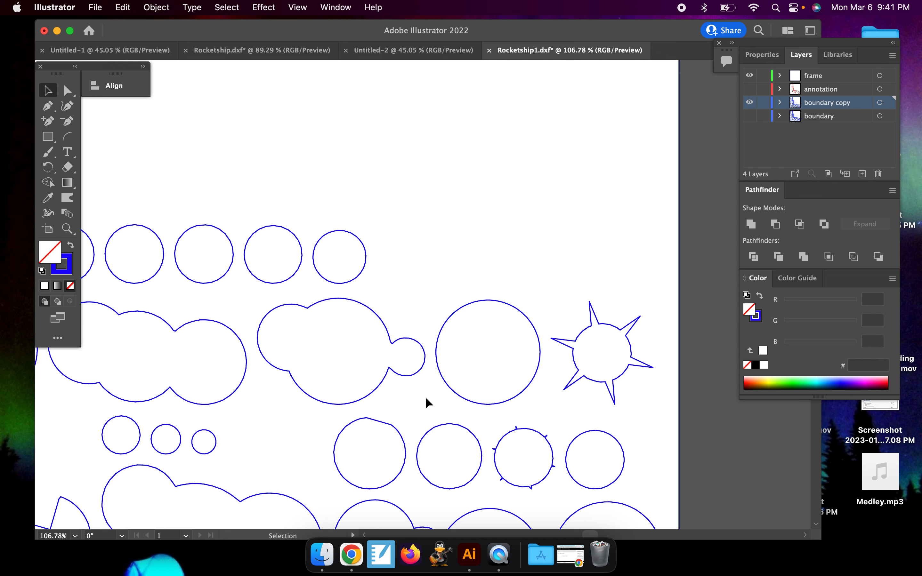
- Try to join the segments of the cloud outlines and several small circles all at once, and undo the join
drag(427, 406, 168, 190)
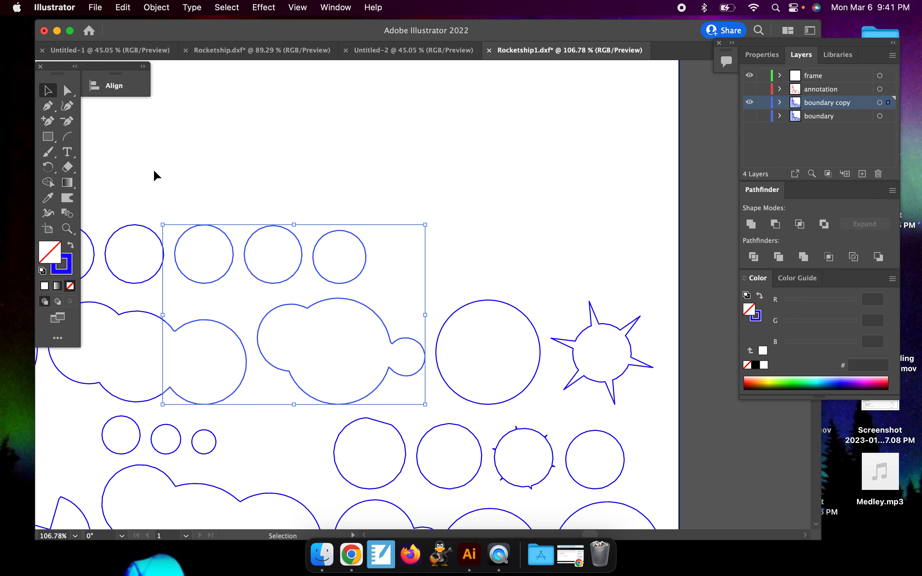
click(157, 8)
mouse_move(231, 335)
click(303, 330)
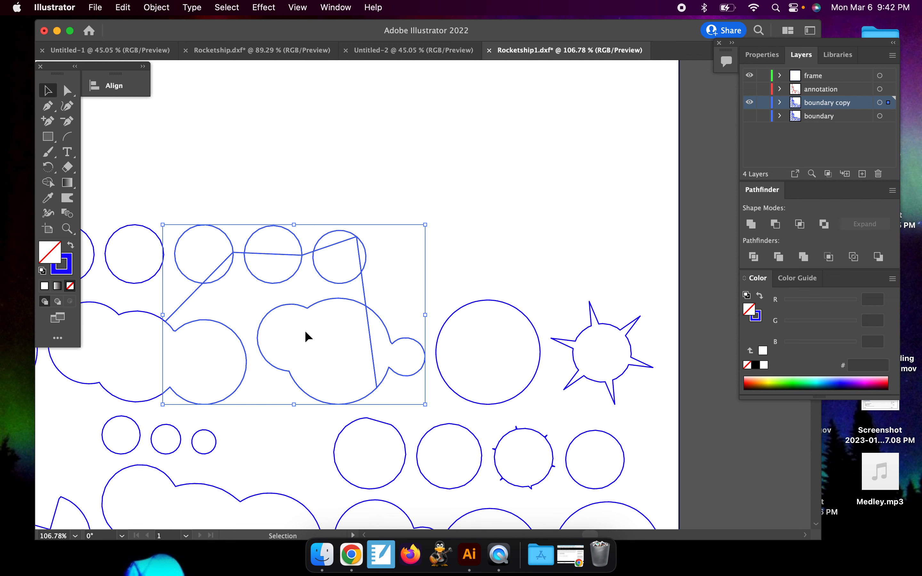
key(super+z)
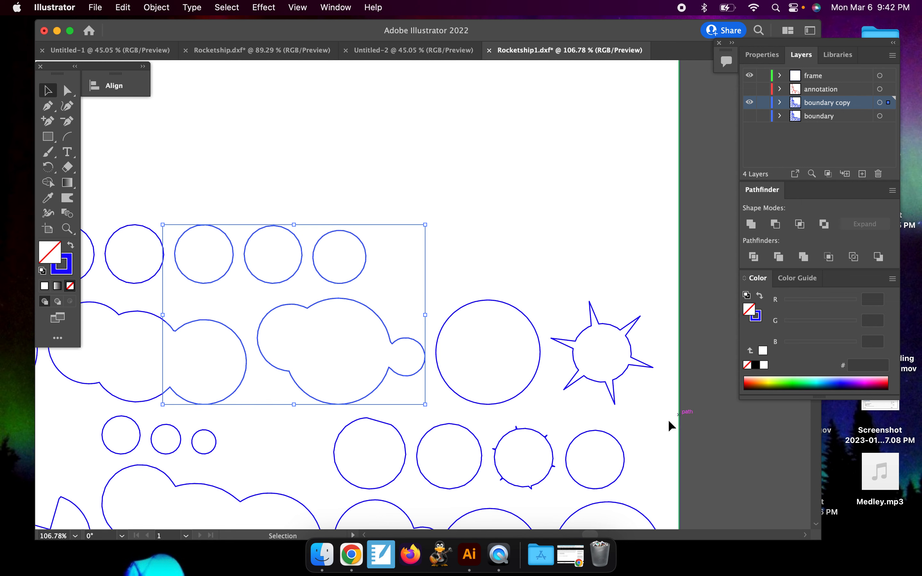
- Select all segments of the spiked outline beside the large circle and join them into one path
click(655, 410)
drag(664, 414, 544, 276)
click(157, 7)
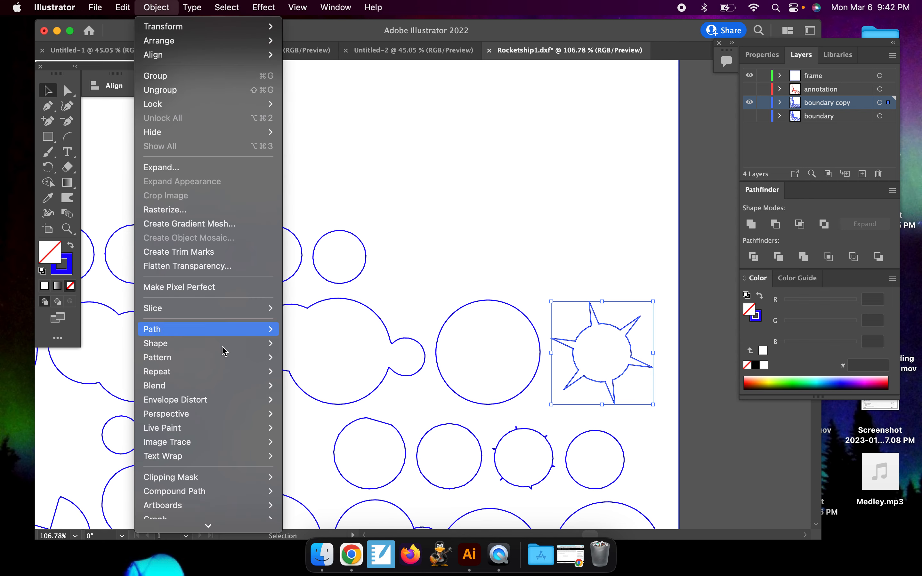
mouse_move(238, 329)
click(305, 330)
click(609, 301)
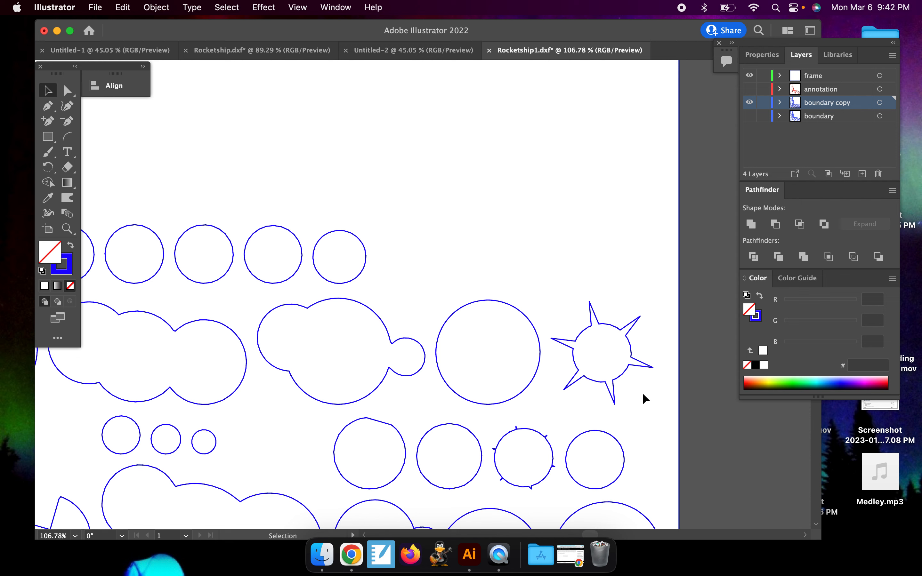
- Set the spiked outline's stroke color to red FF0000 and its stroke weight to 0.25 pt
drag(671, 415, 545, 277)
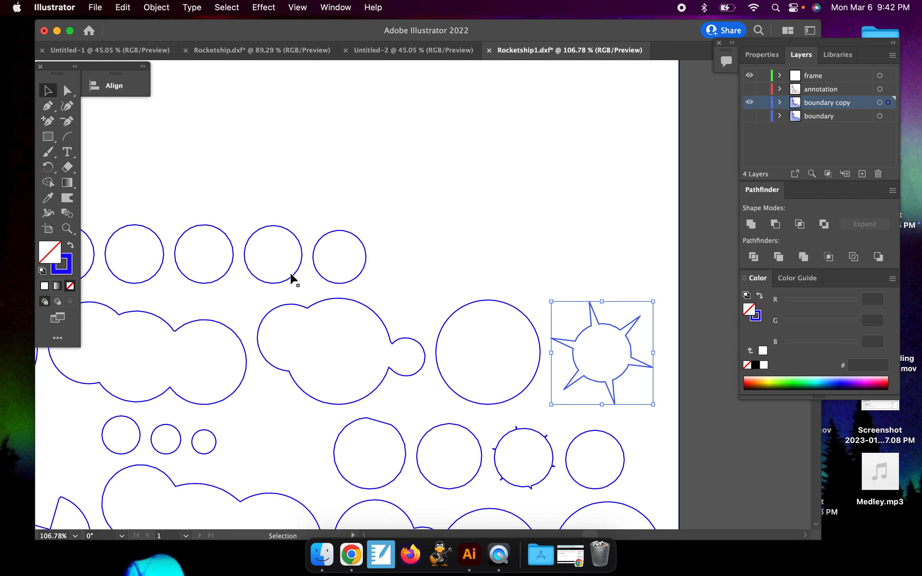
click(71, 273)
double_click(71, 273)
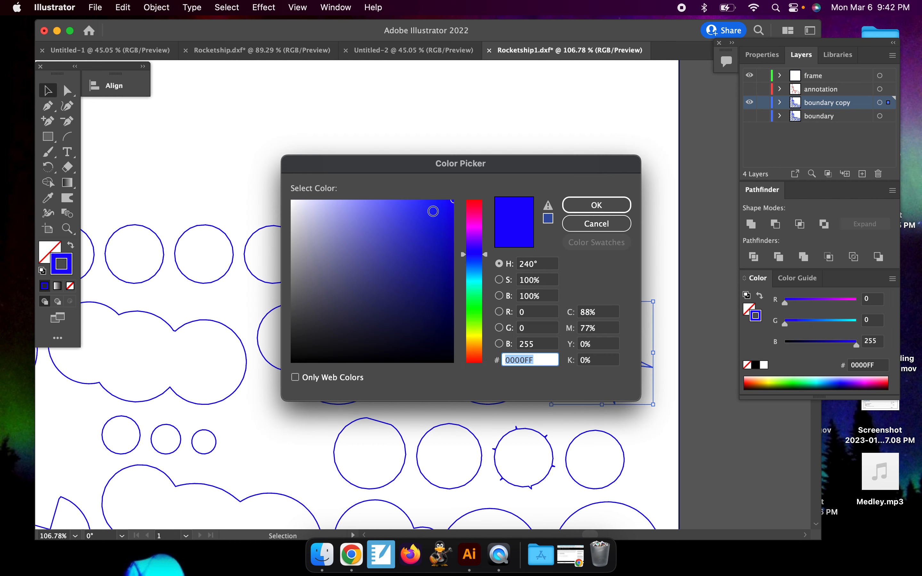
drag(473, 213, 462, 424)
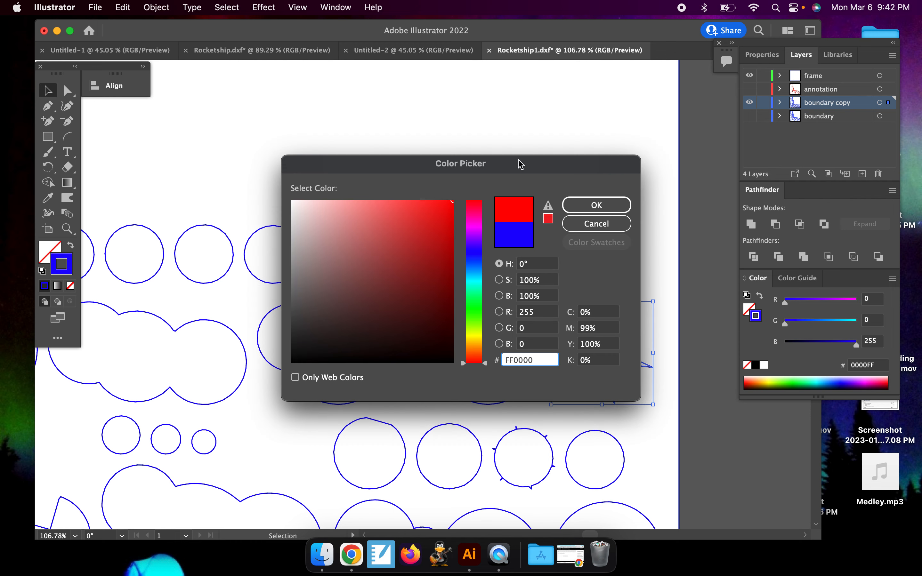
click(580, 206)
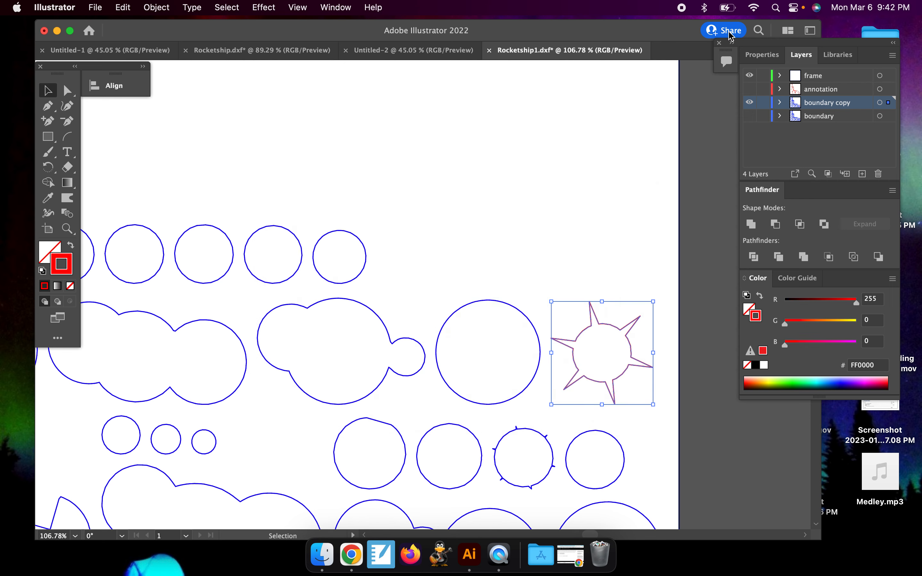
click(770, 58)
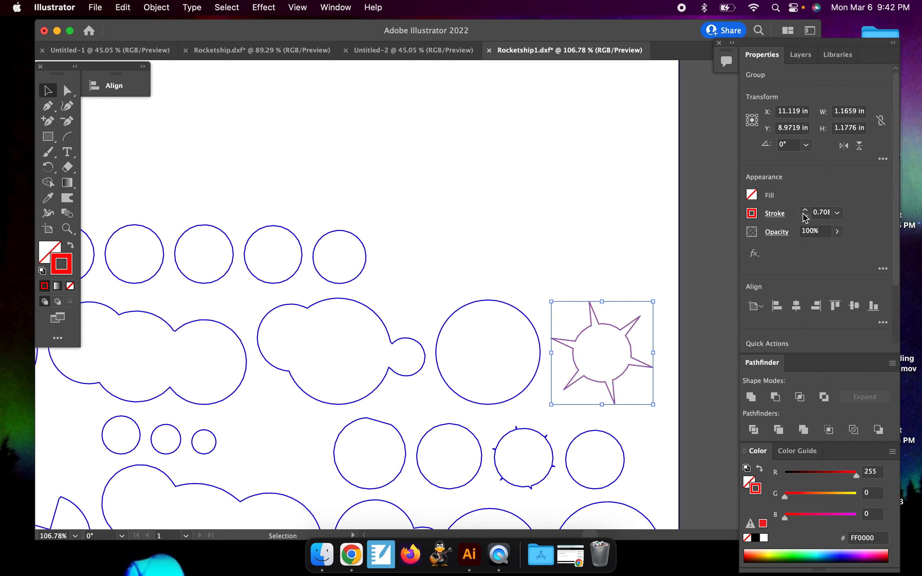
click(838, 213)
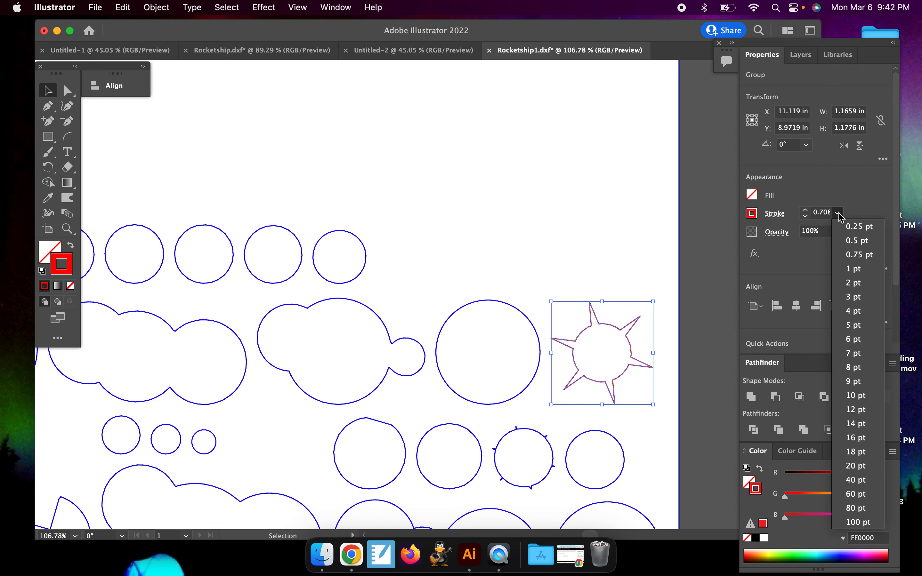
click(854, 228)
click(634, 222)
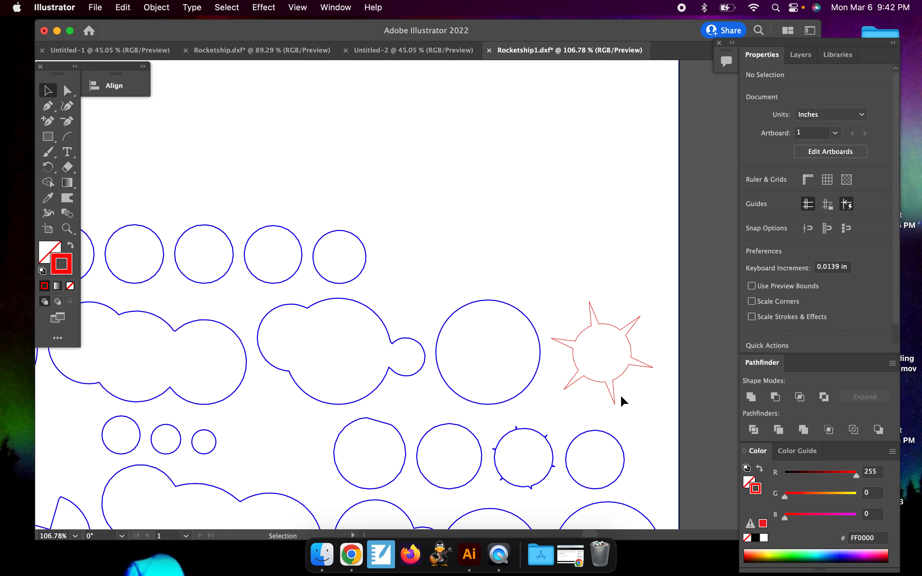
- Undo the spiked outline's stroke weight and stroke color changes
drag(557, 403, 573, 385)
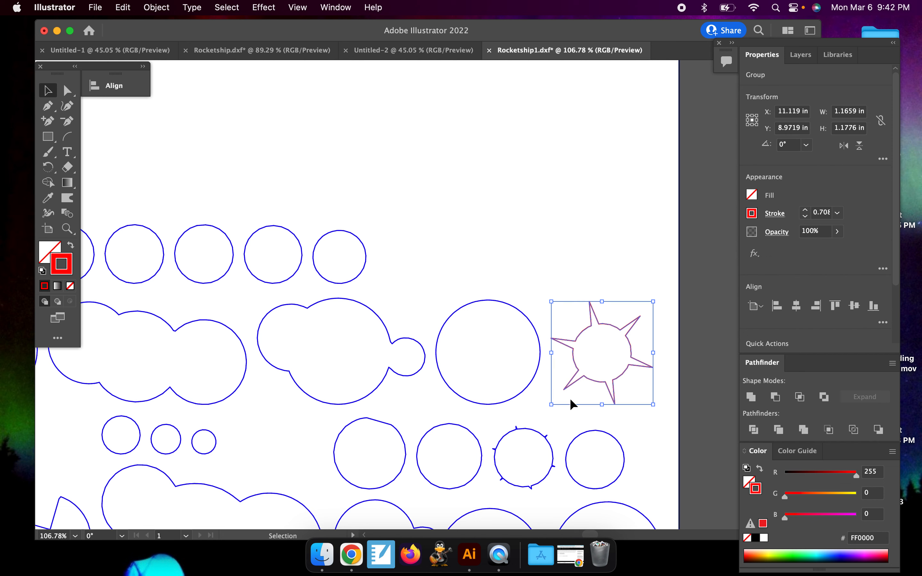
click(653, 414)
key(super+z)
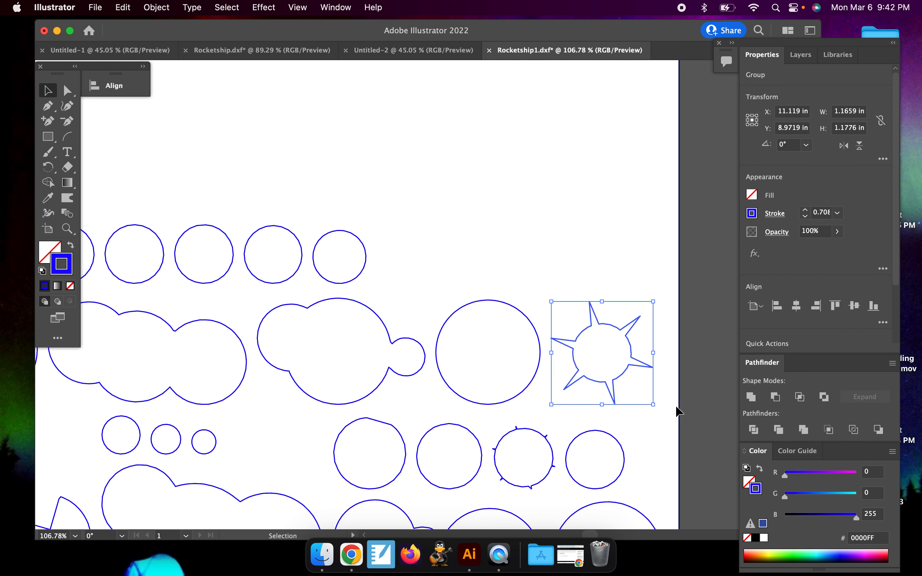
click(674, 408)
click(679, 422)
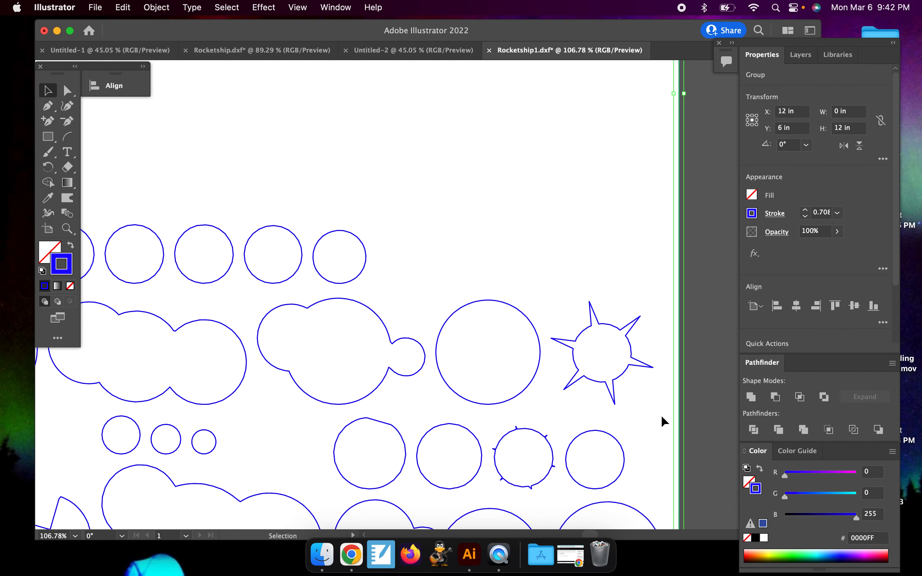
- Give the large circle and the spiked outline together a red FF0000 stroke with a weight of 0.25 pt
click(662, 416)
drag(660, 414, 430, 270)
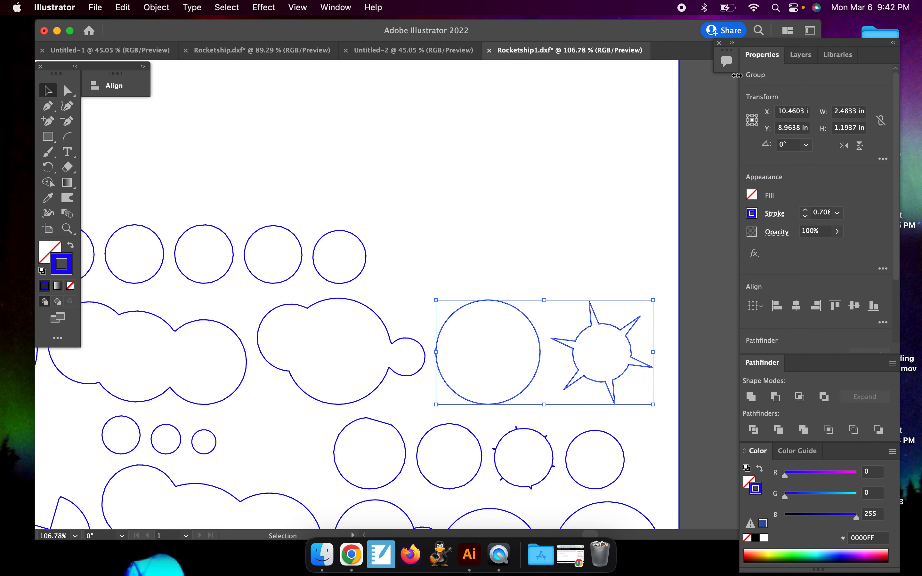
double_click(66, 276)
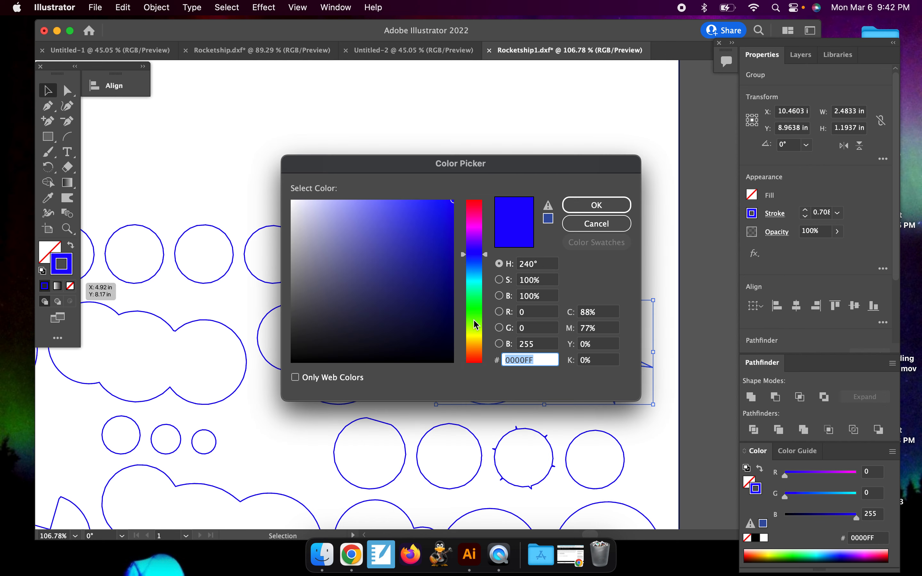
text(FF0000)
click(597, 205)
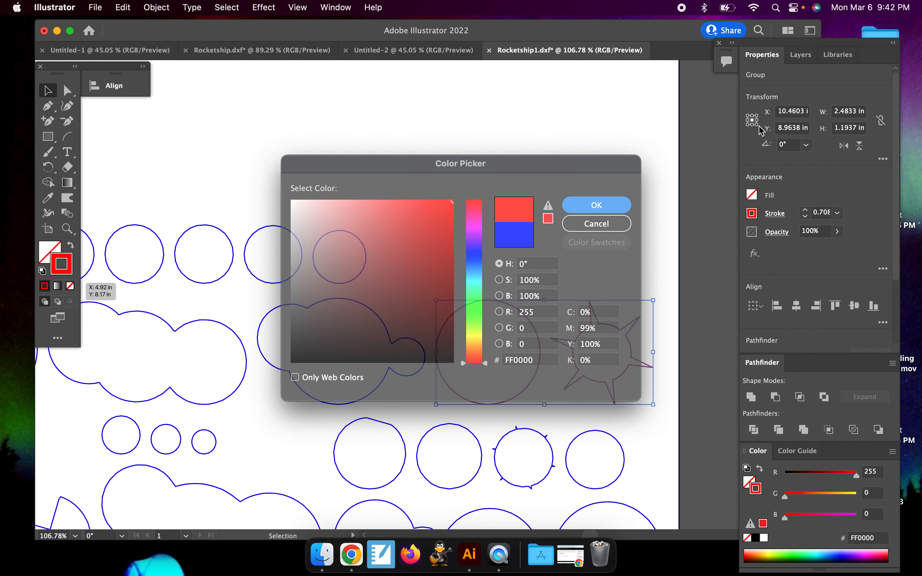
click(838, 213)
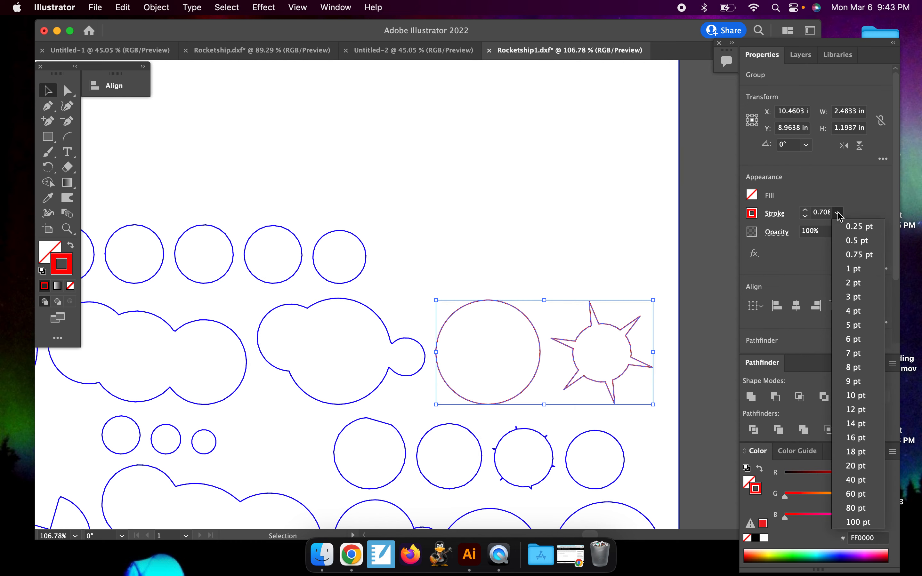
click(851, 227)
click(538, 237)
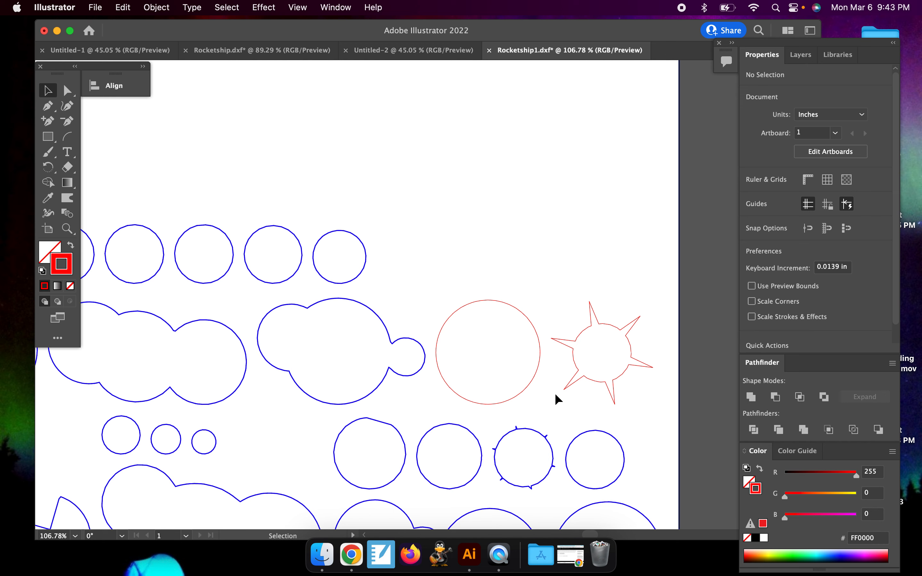
- Start saving the document on the computer as Rocketship1.ai in Adobe Illustrator format, cancel the save, and shift the document window aside
click(96, 9)
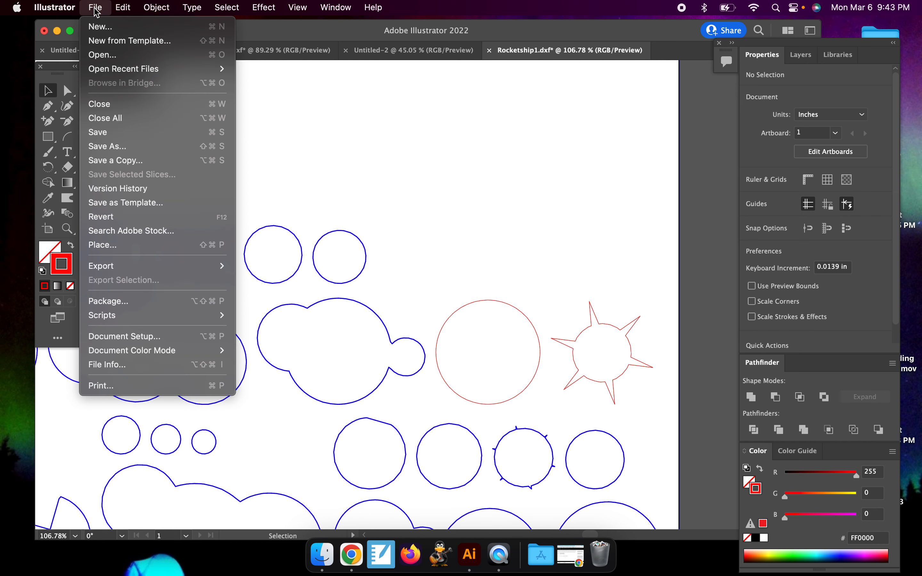
click(115, 147)
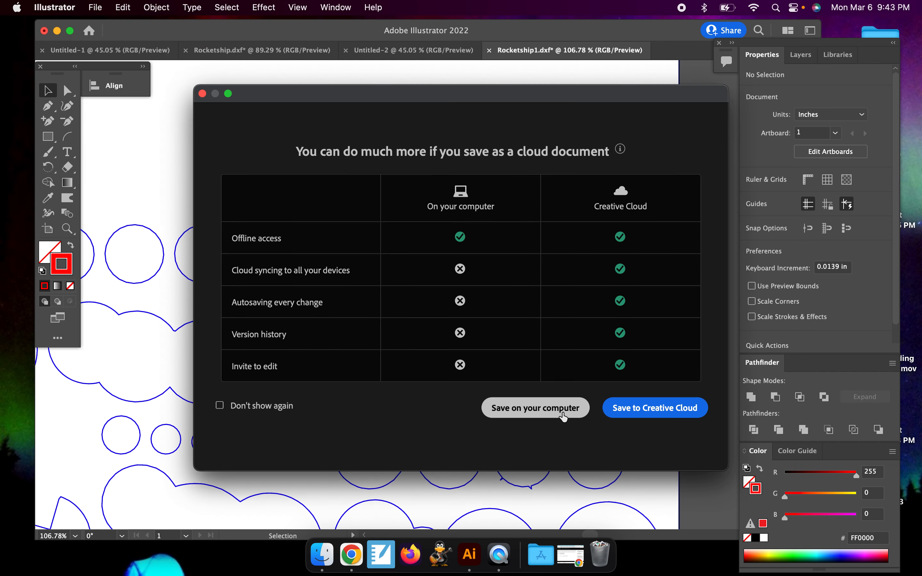
click(563, 415)
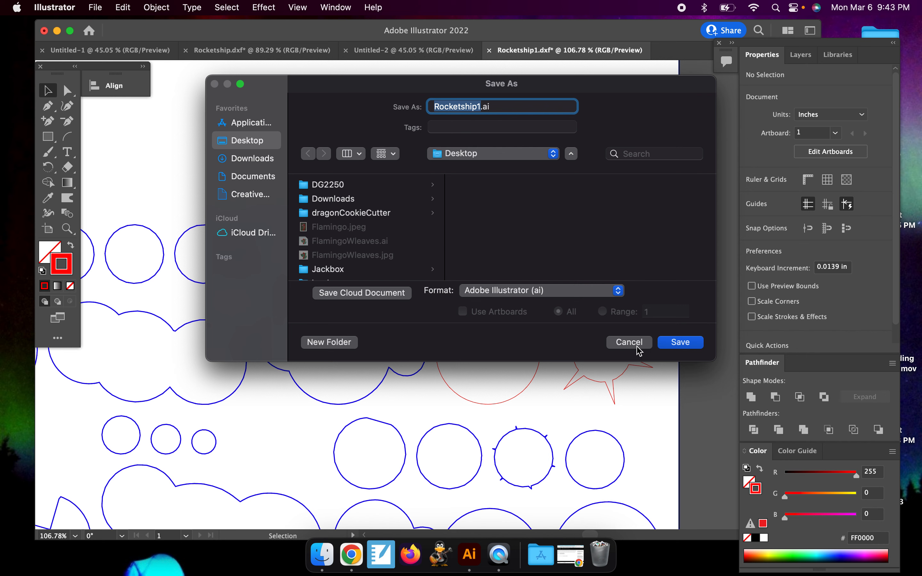
click(630, 342)
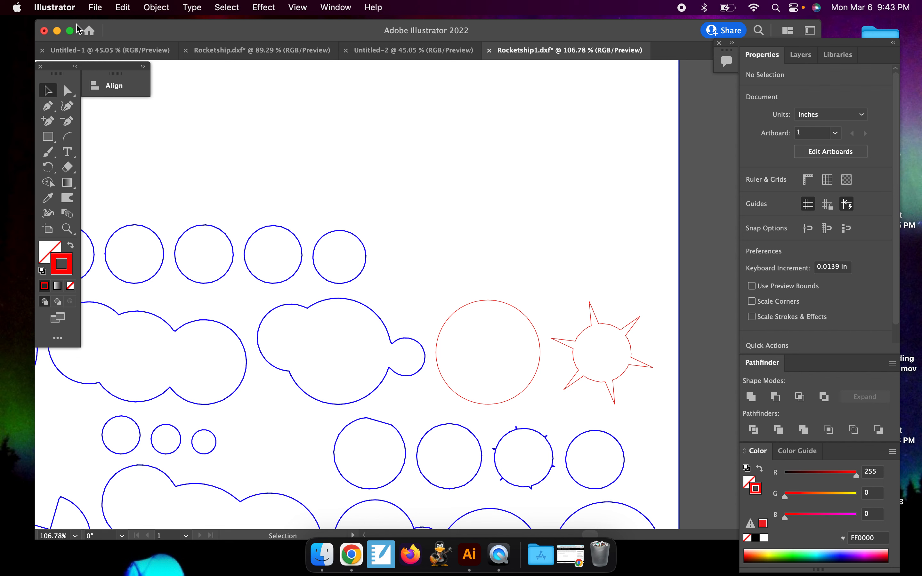
drag(130, 35, 163, 34)
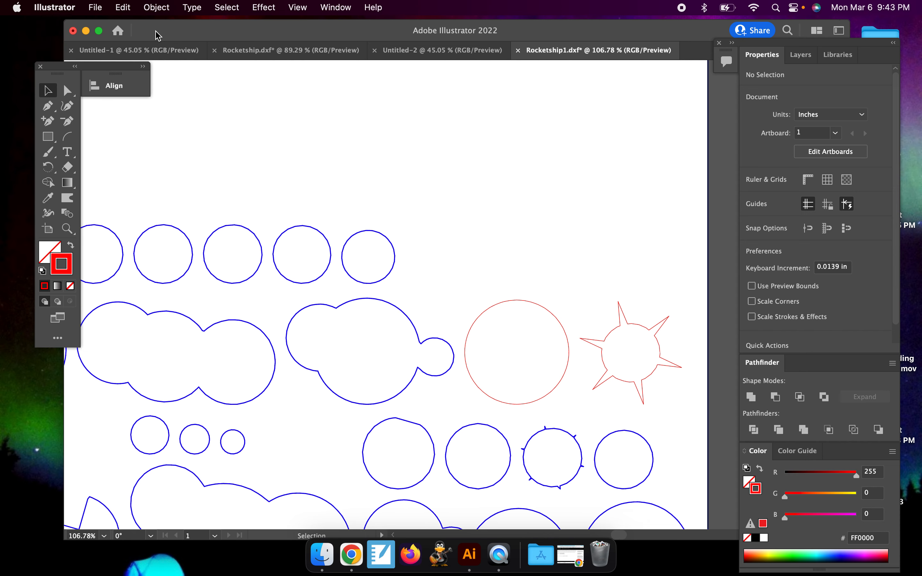